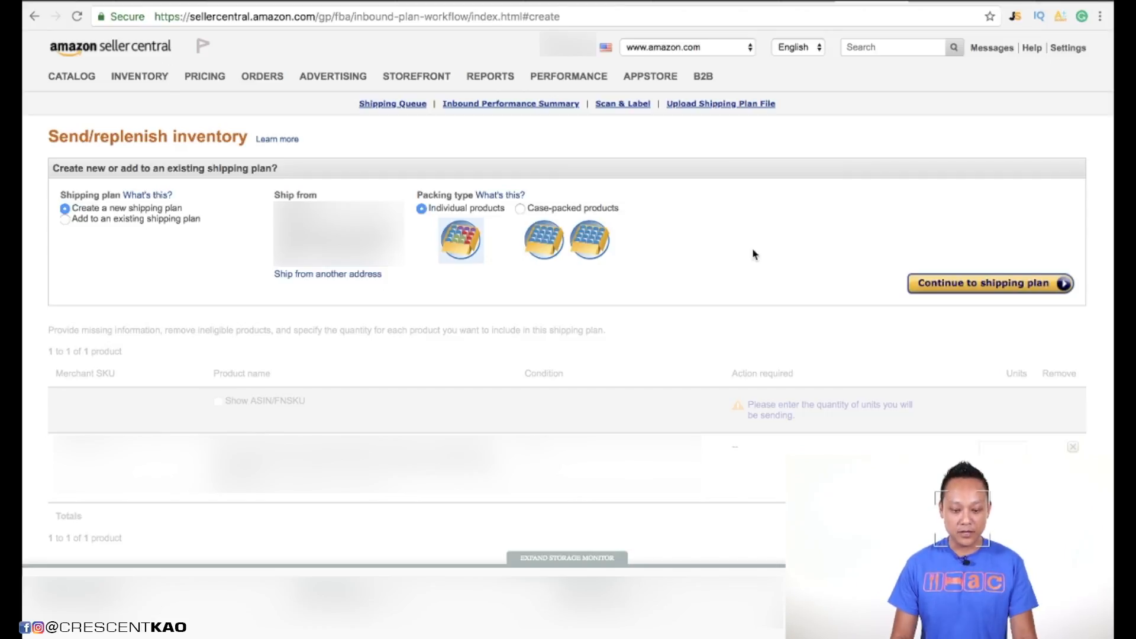
- Start a new shipping plan for individual products, set the quantity to 500 units, and proceed to product preparation
left_click(991, 284)
scroll(711, 303, "down", 3)
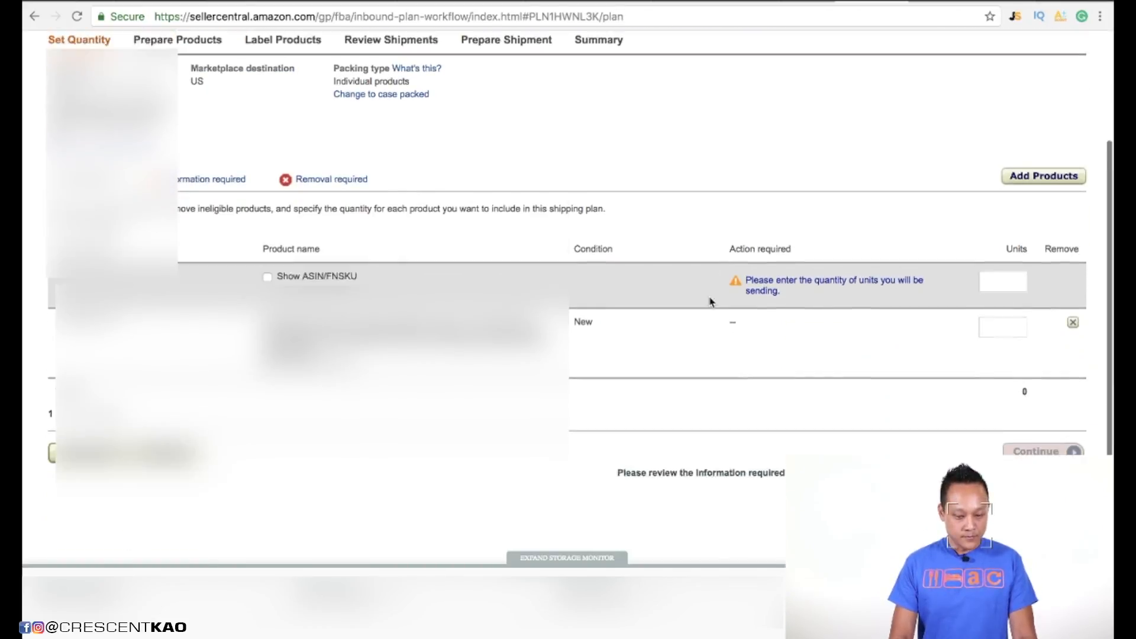
left_click(1018, 255)
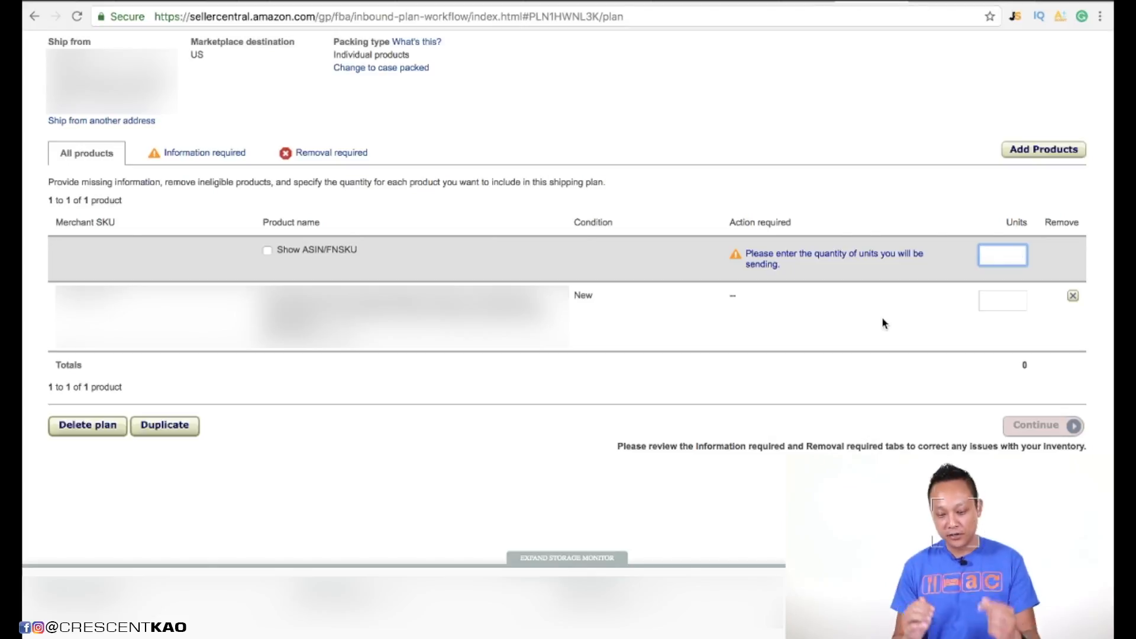
type("500")
scroll(885, 323, "up", 1)
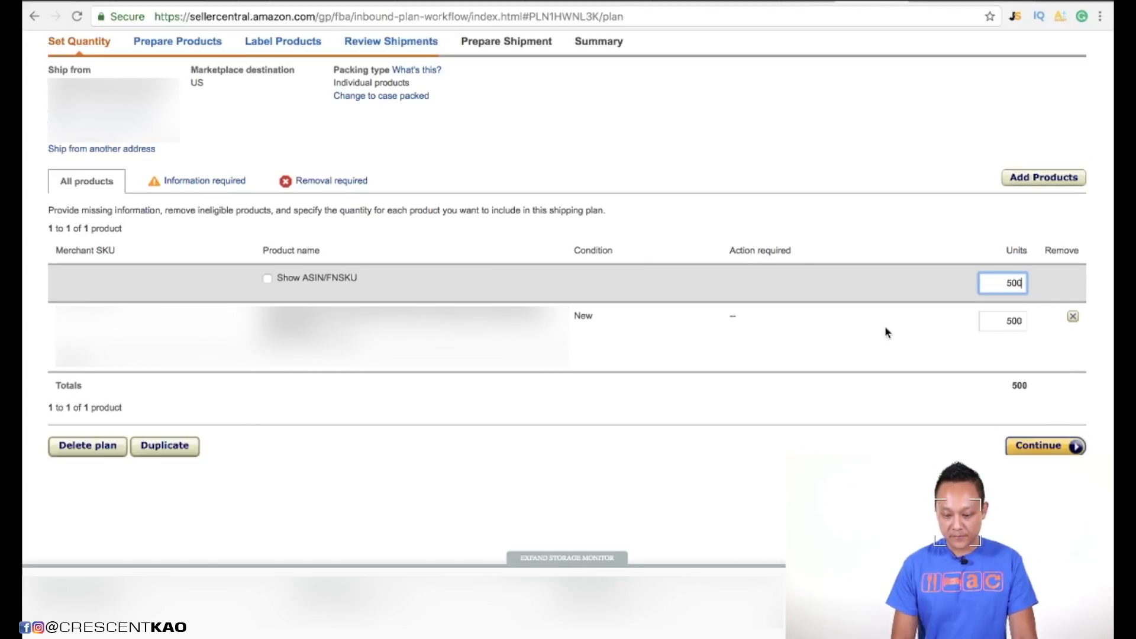
left_click(1059, 448)
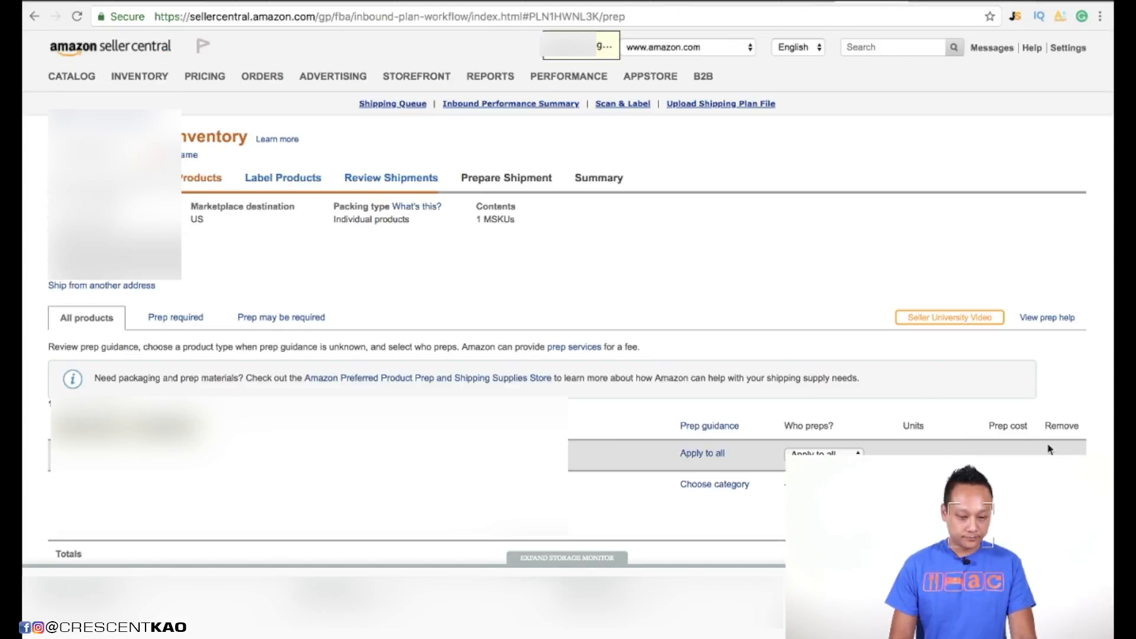
- Review the prep guidance for the product and proceed to the product labeling stage
scroll(684, 298, "down", 3)
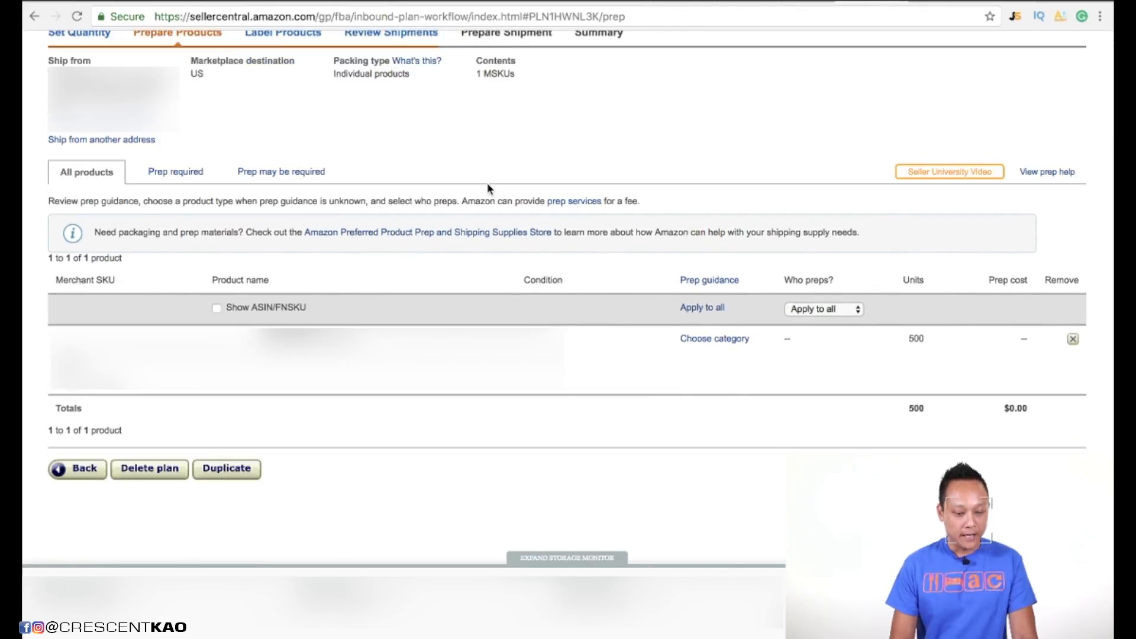
scroll(398, 173, "up", 2)
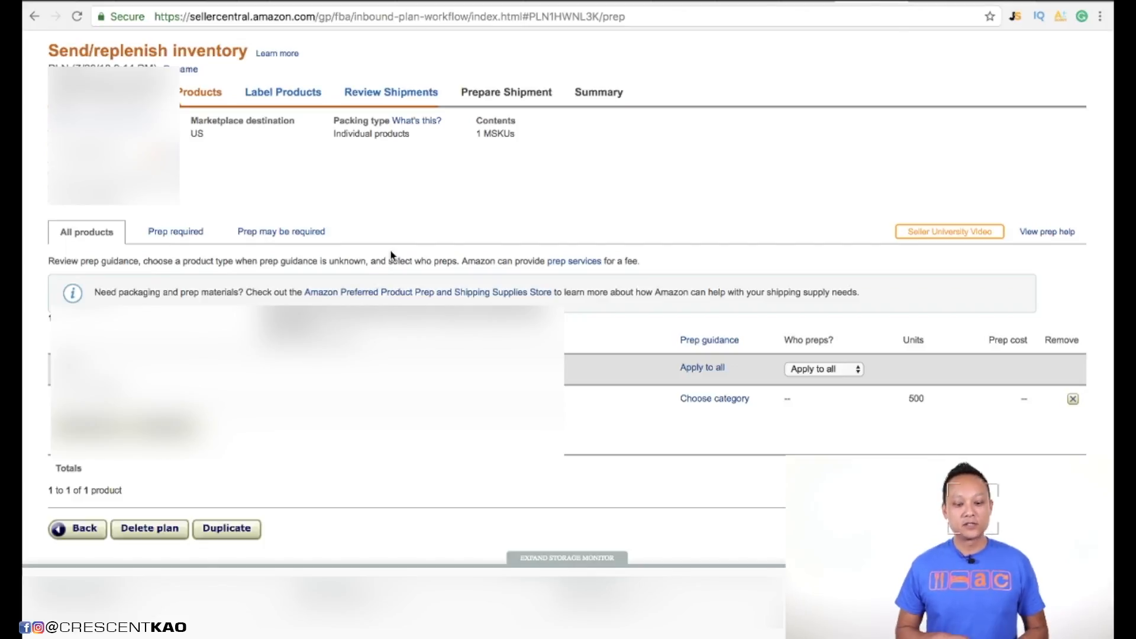
scroll(701, 319, "down", 3)
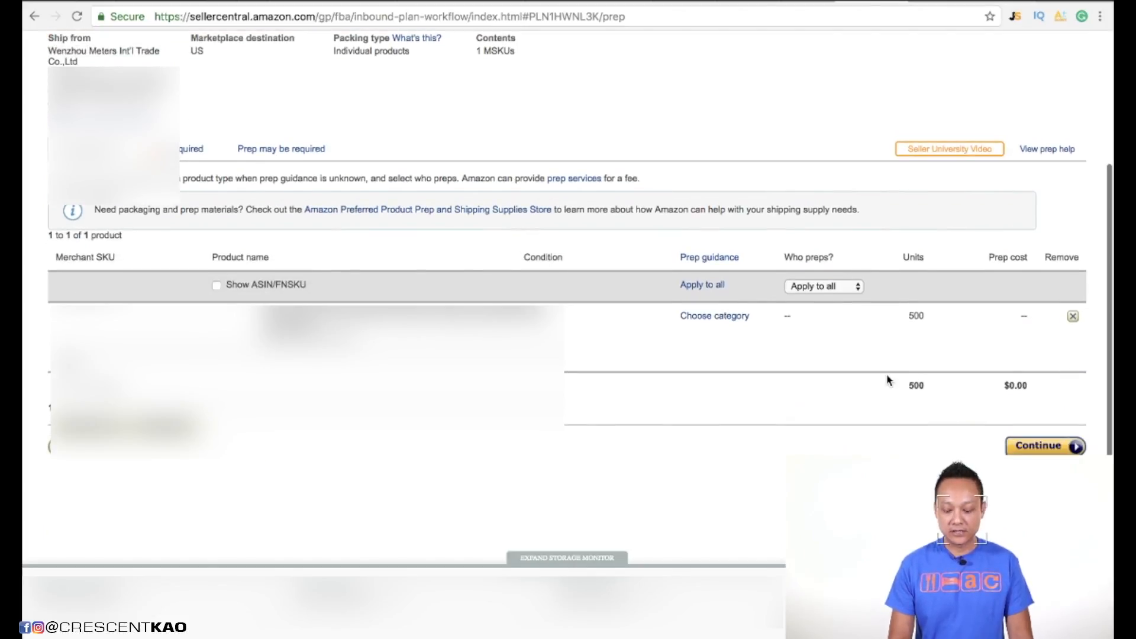
left_click(1078, 446)
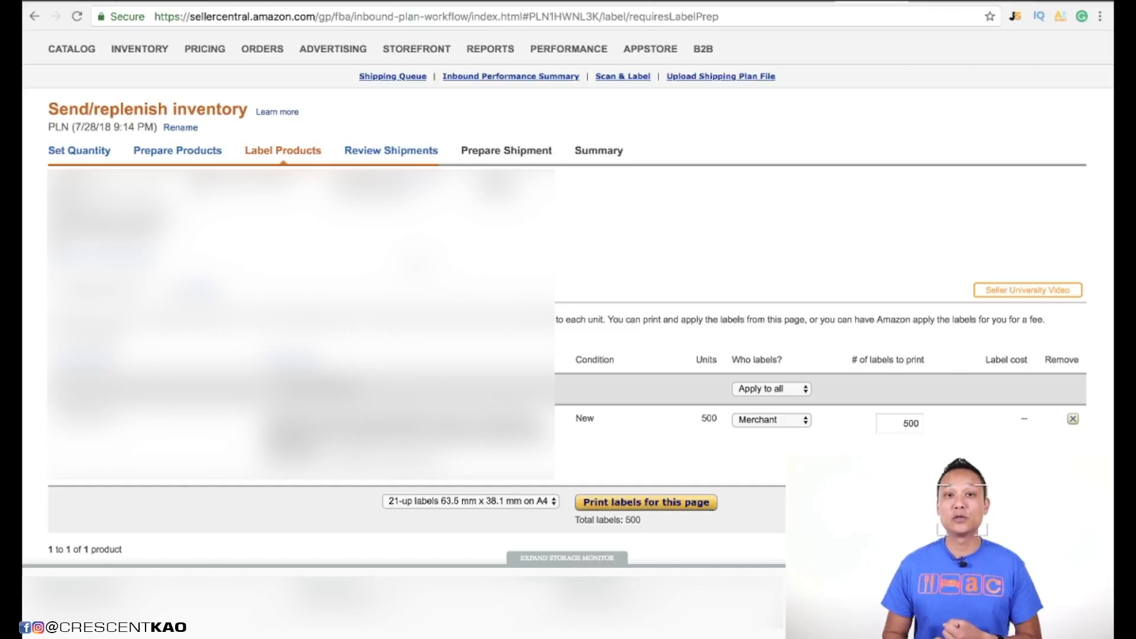
- Keep Merchant as the labeler with 21-up labels 63.5 mm x 38.1 mm on A4, and proceed to the shipment review
left_click(796, 421)
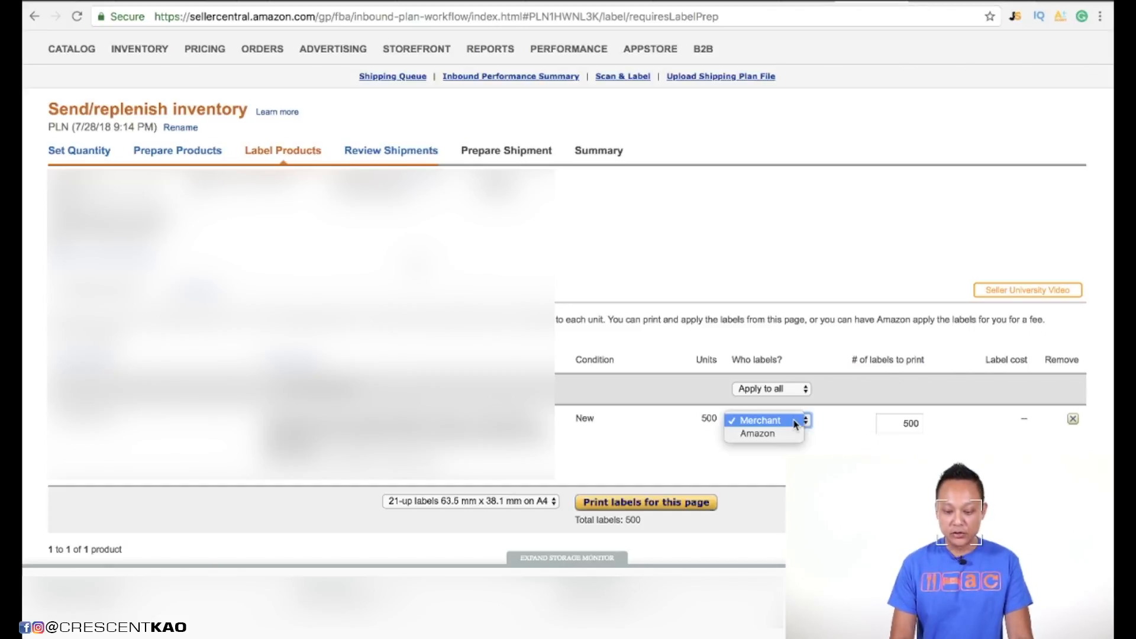
left_click(796, 422)
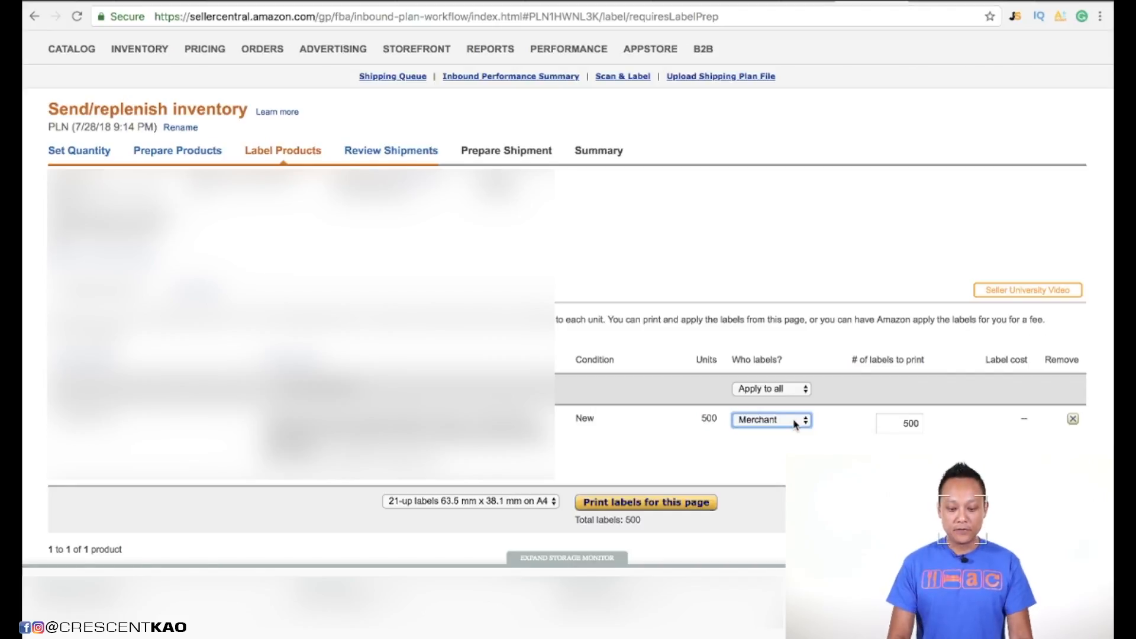
scroll(728, 406, "down", 2)
left_click(540, 441)
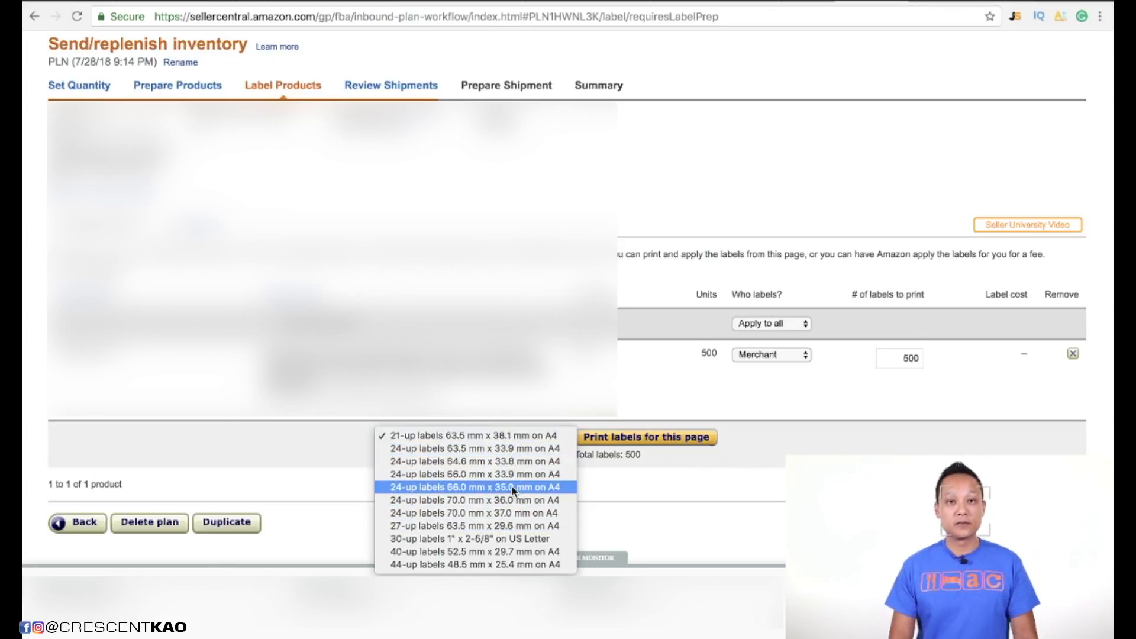
left_click(491, 436)
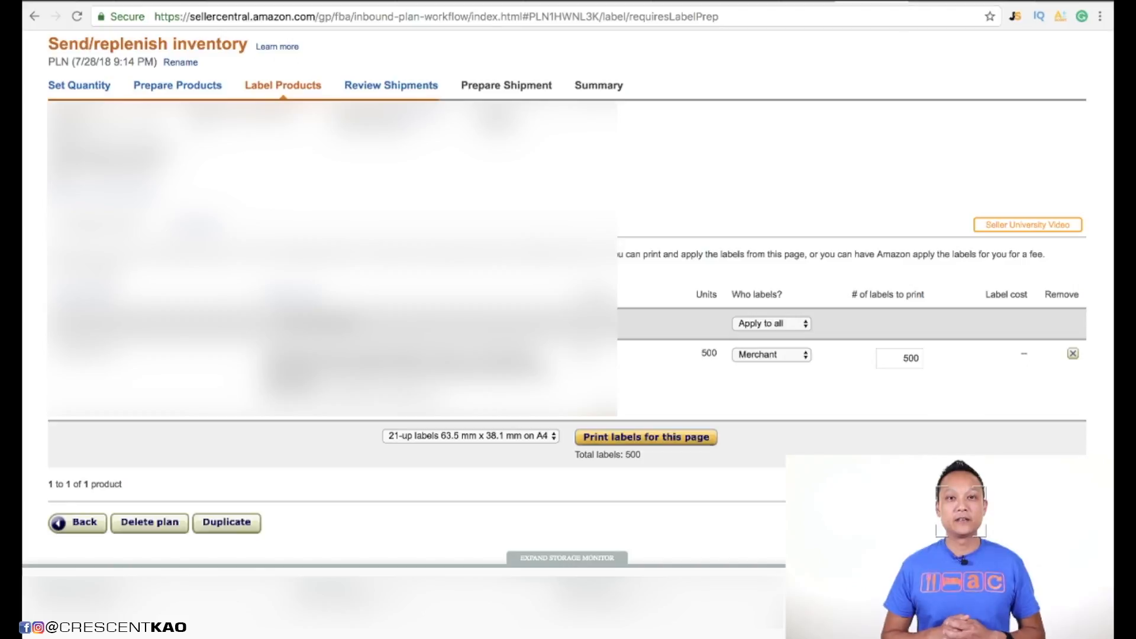
scroll(987, 377, "down", 3)
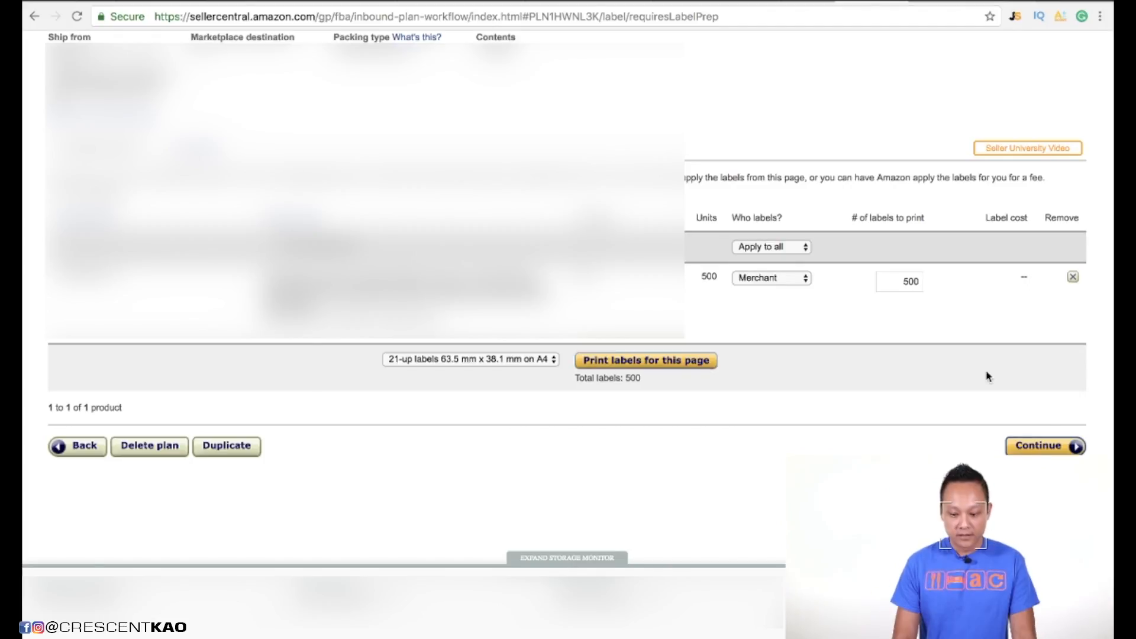
left_click(1055, 446)
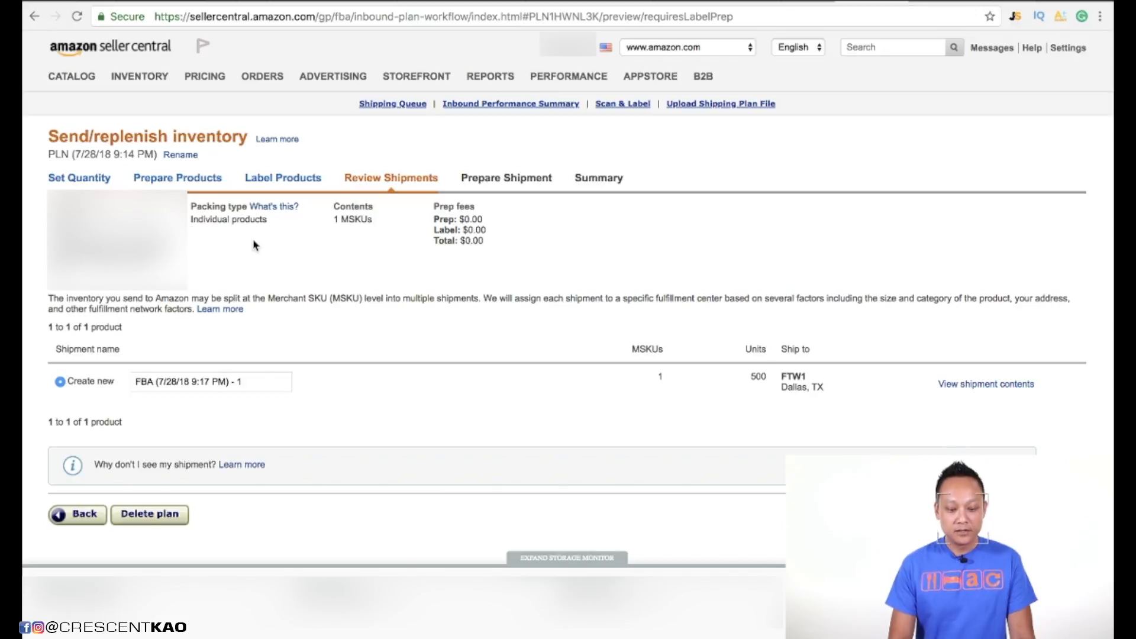
- Name the new shipment "Garlic Presses" and approve it
scroll(488, 316, "down", 1)
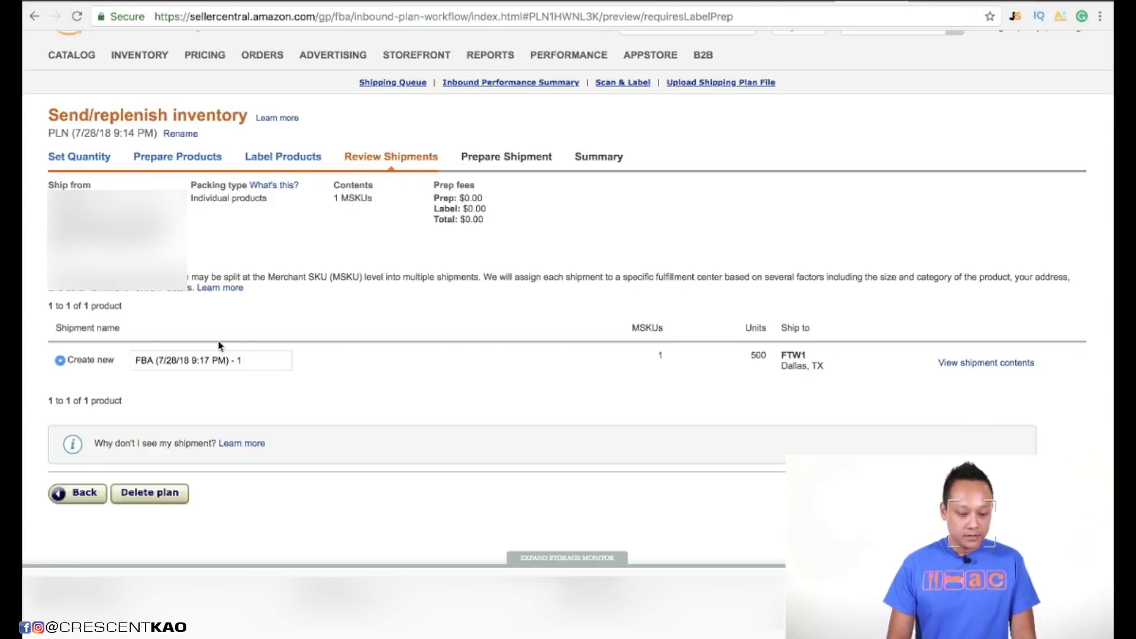
left_click_drag(250, 360, 107, 367)
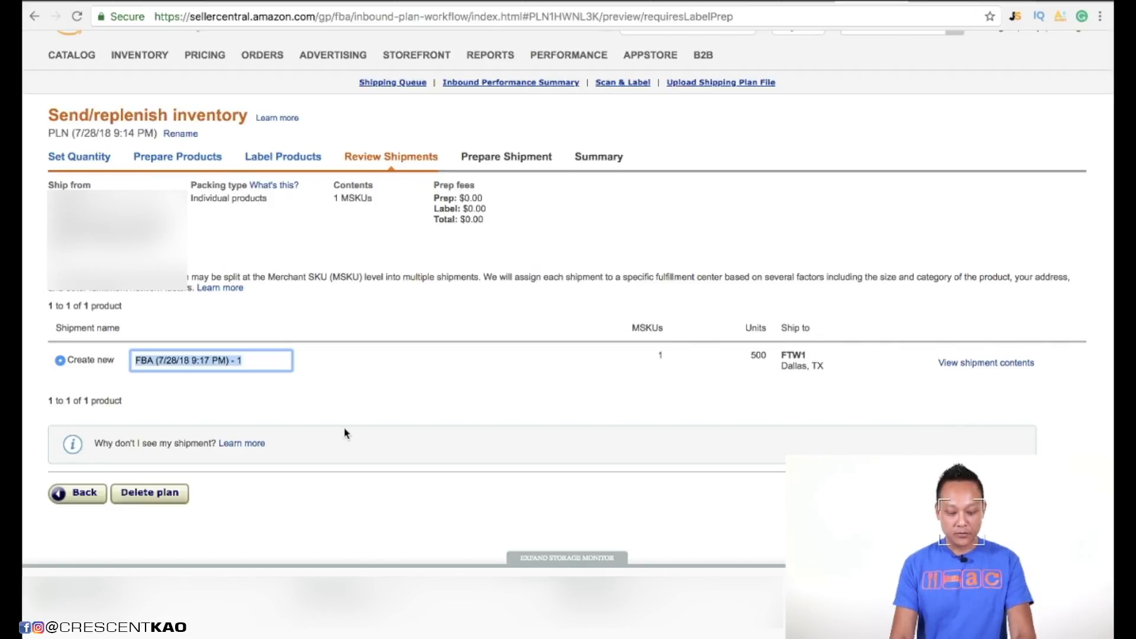
type("Garlic ")
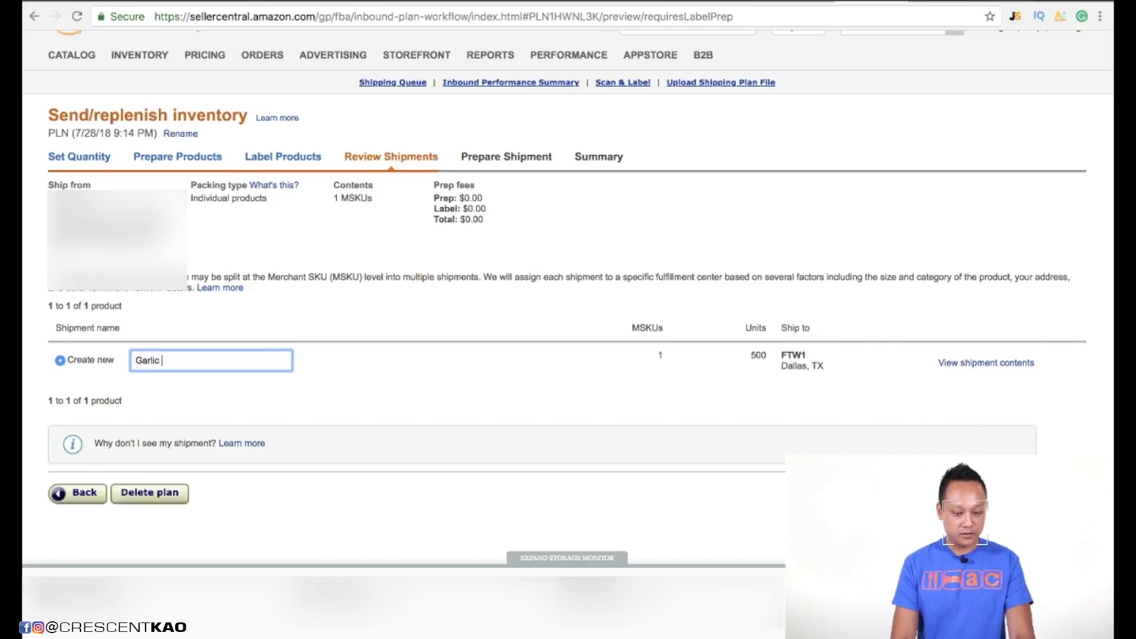
type("Presses")
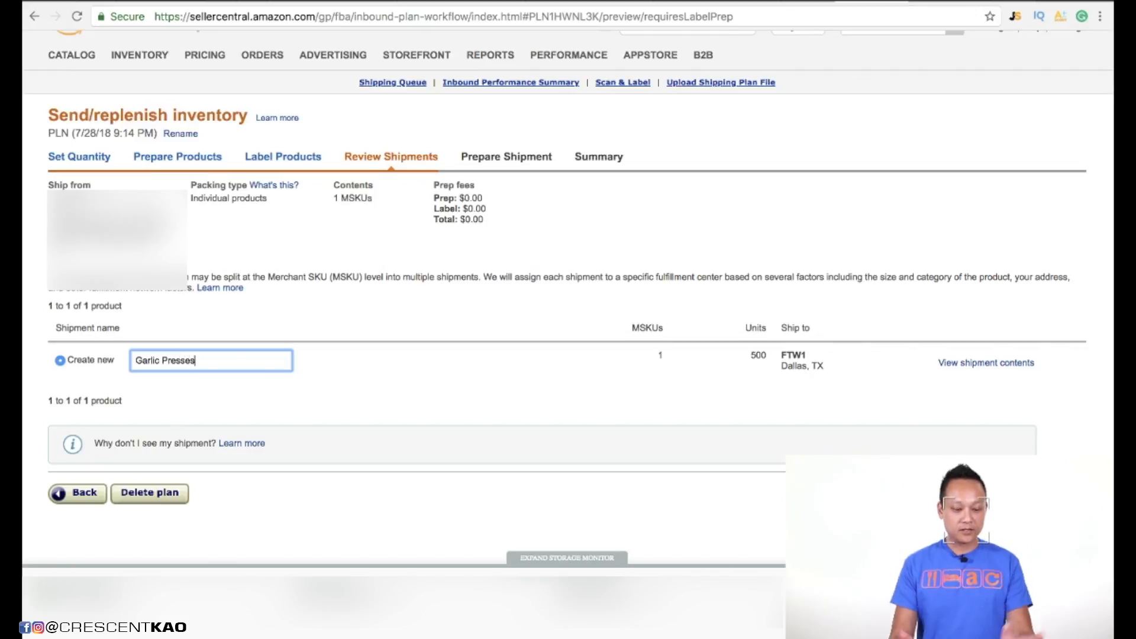
scroll(672, 450, "down", 1)
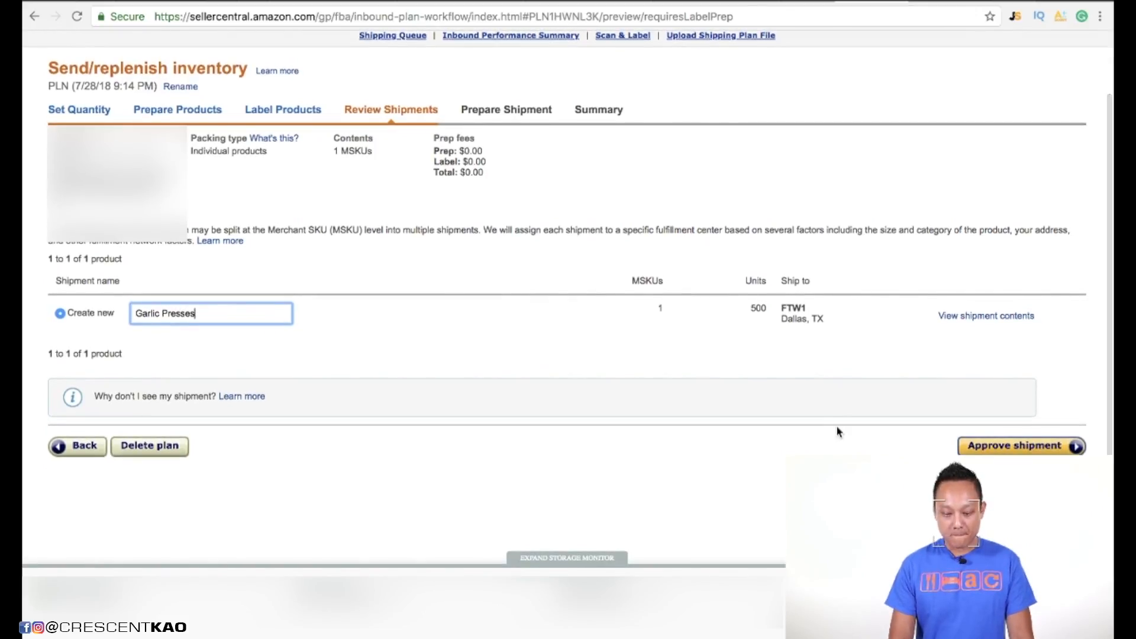
left_click(981, 447)
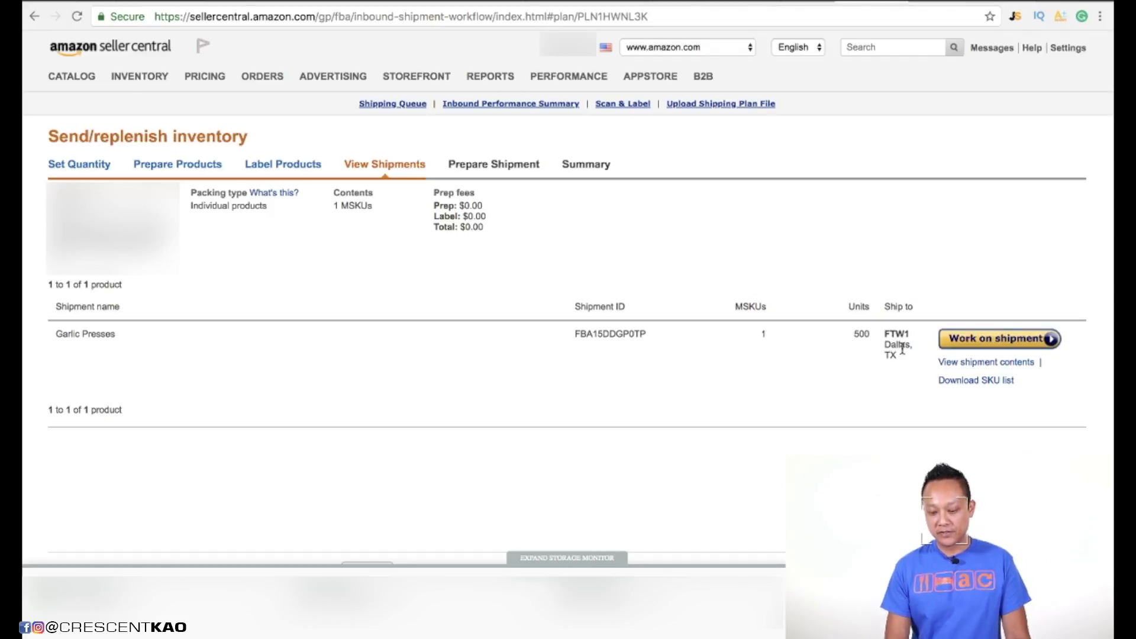
- Open the Garlic Presses shipment for preparation and review its shipping method and carrier choices, keeping DHL EXPRESS (USA) INC
left_click(975, 345)
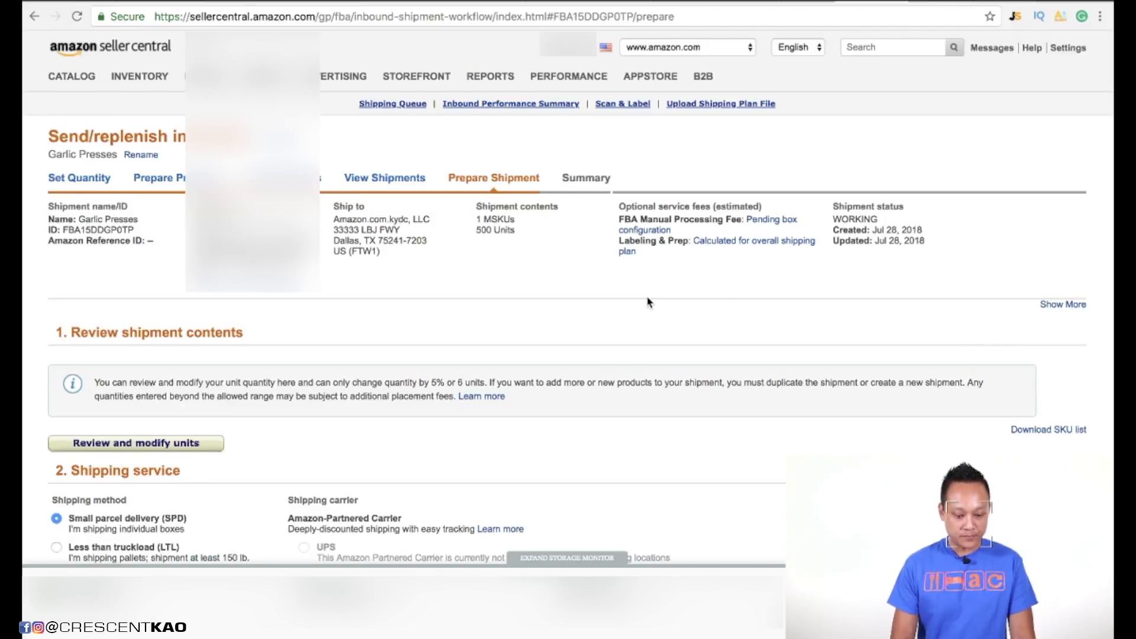
scroll(648, 303, "down", 3)
scroll(648, 302, "down", 3)
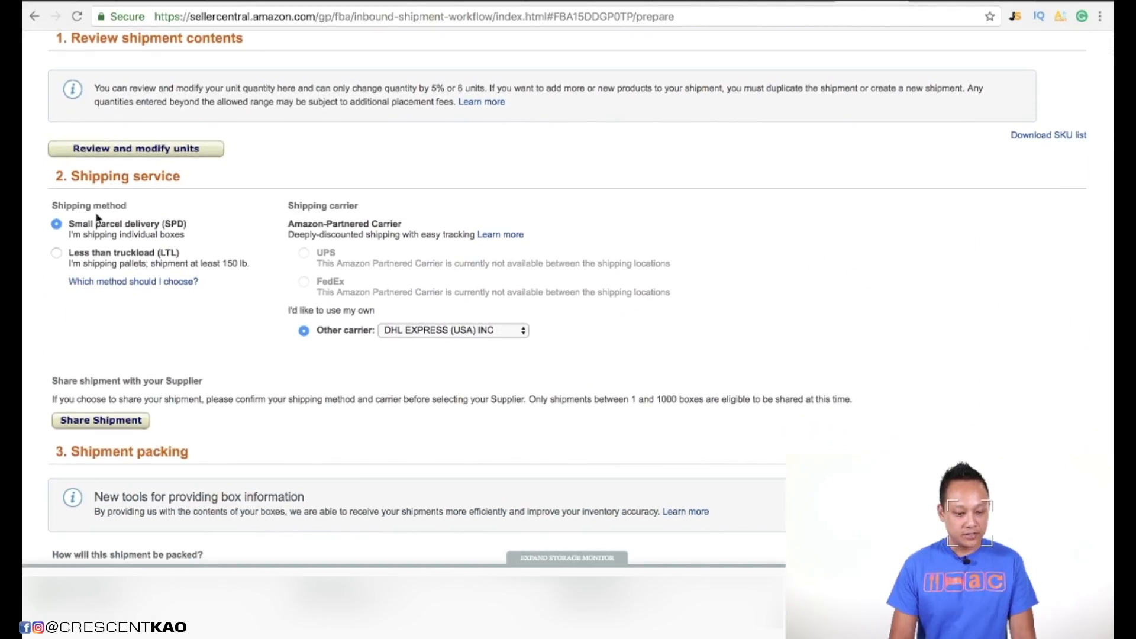
scroll(145, 325, "down", 1)
scroll(145, 325, "down", 1)
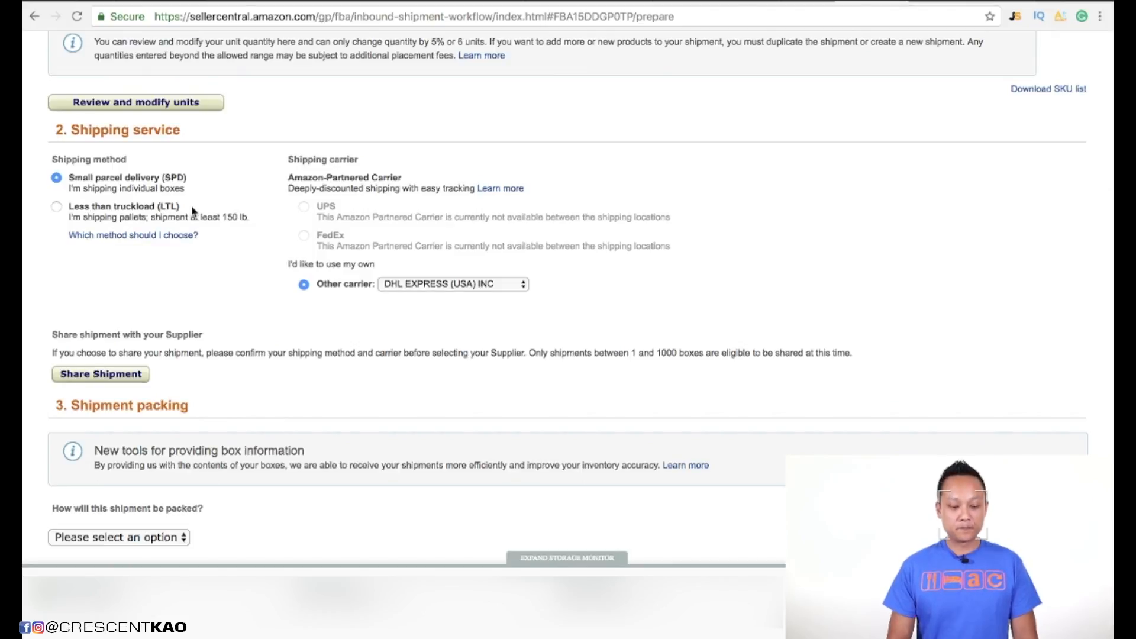
scroll(275, 346, "down", 5)
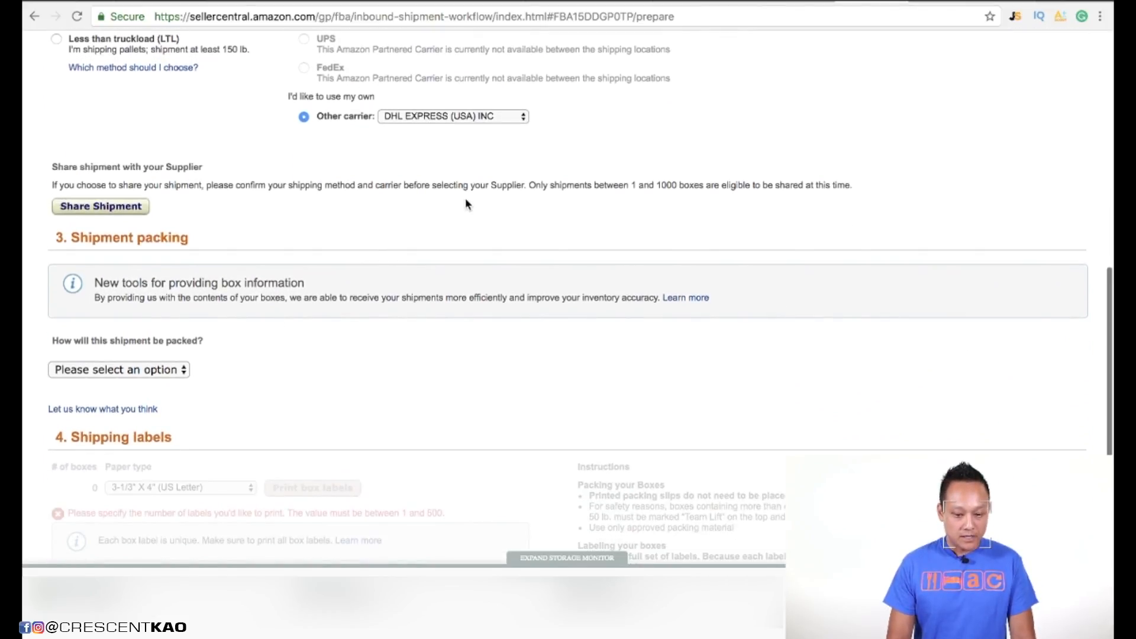
scroll(509, 213, "up", 3)
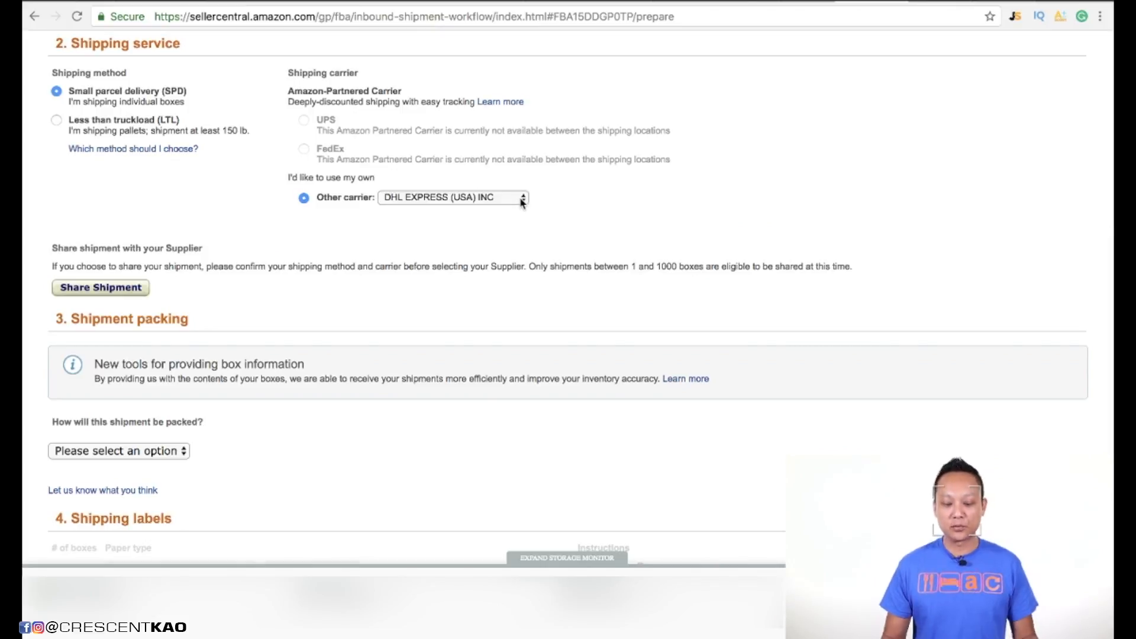
left_click(522, 201)
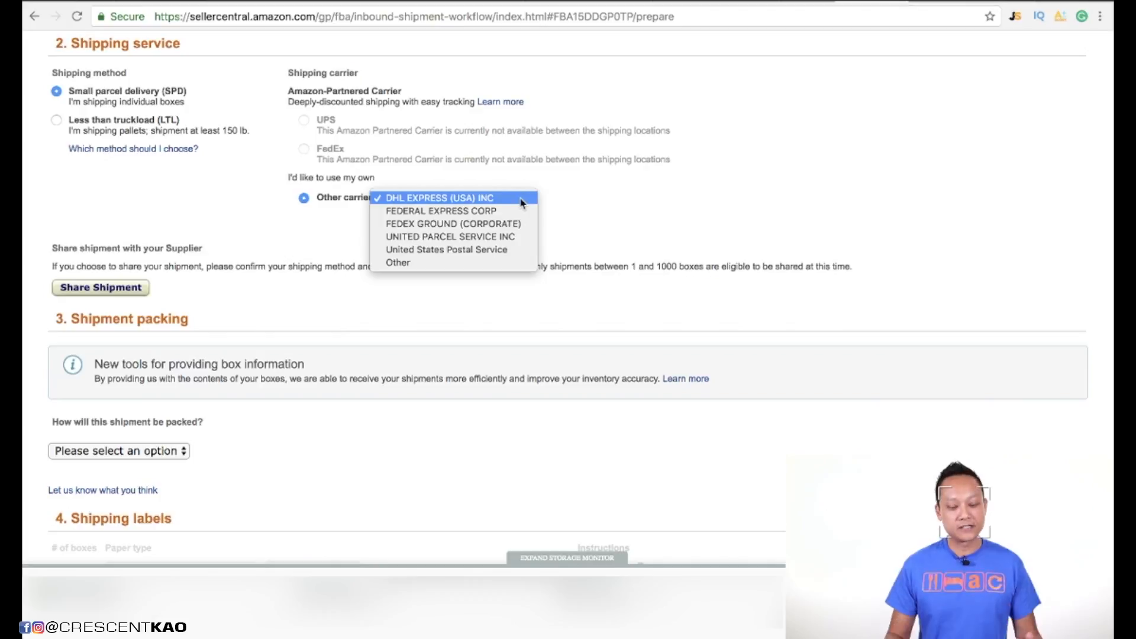
left_click(403, 326)
- Set the shipment packing to Multiple boxes
scroll(402, 326, "down", 5)
left_click(172, 219)
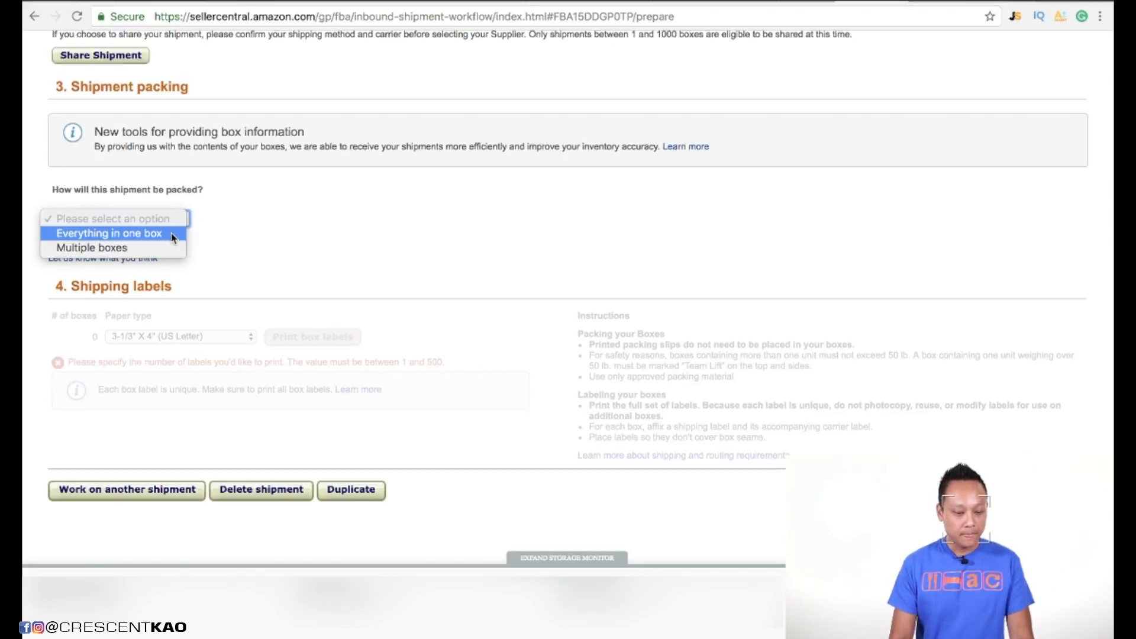
left_click(159, 248)
scroll(827, 380, "down", 3)
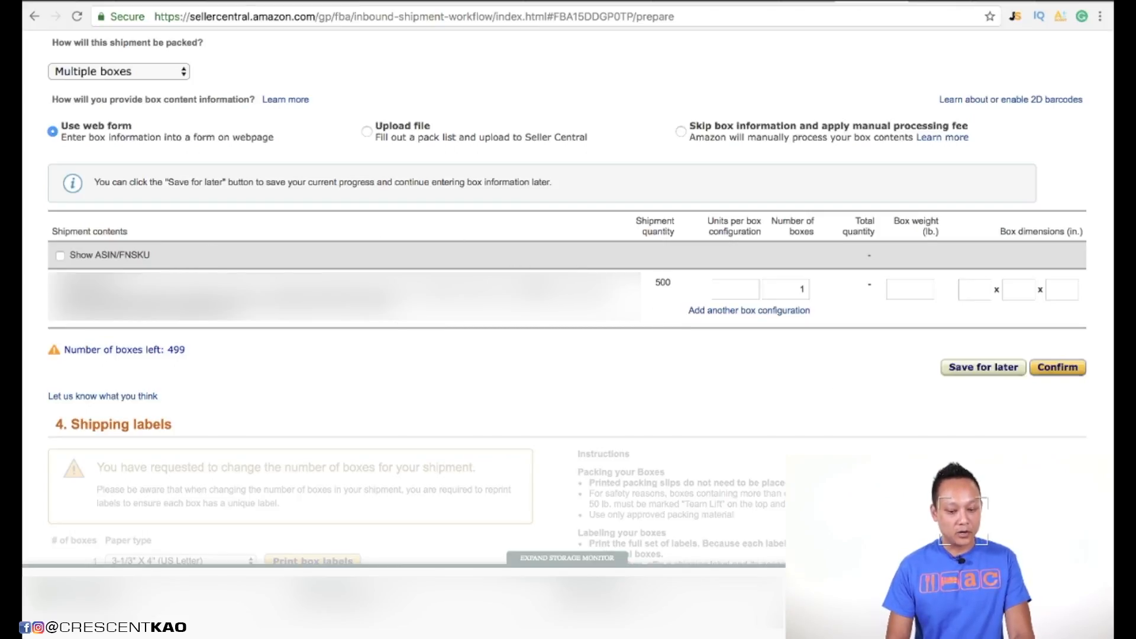
- Enter a box configuration of 100 units per box, 5 boxes and a box weight of 25 lb
left_click(737, 288)
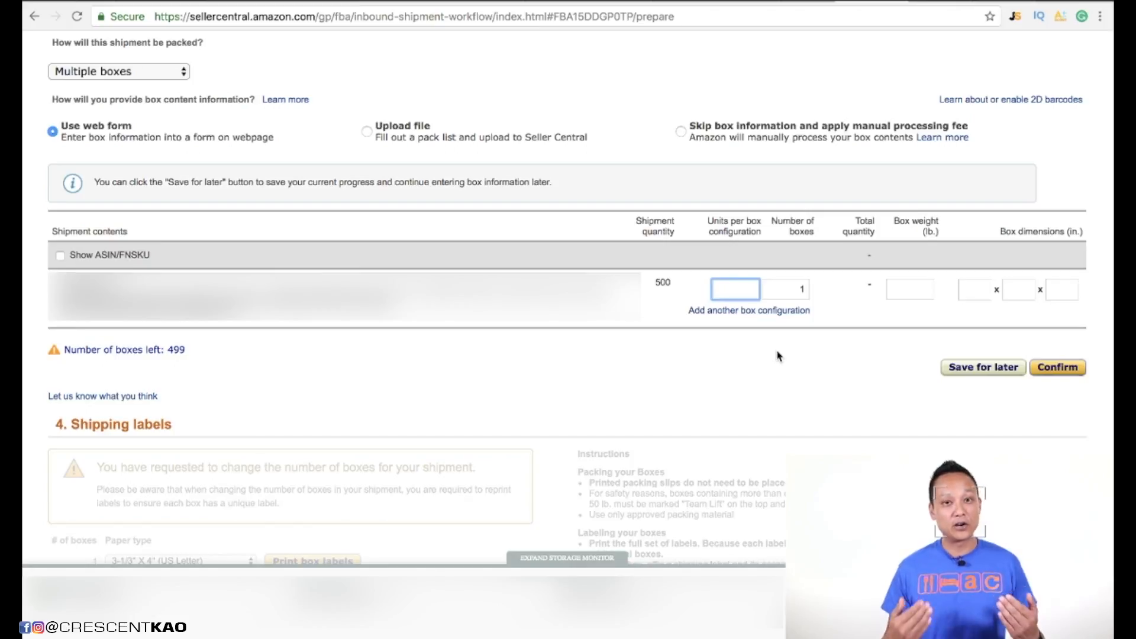
type("100")
key("Tab")
type("5")
key("Tab")
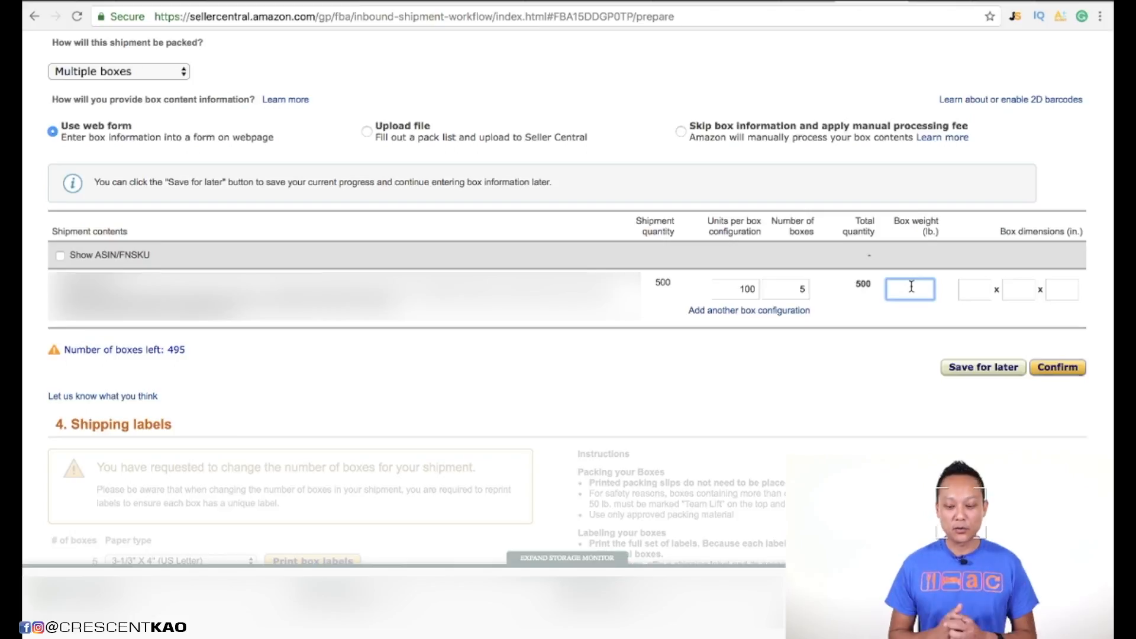
type("25")
- Set the box dimensions to 18 x 16 x 12 in
left_click(970, 292)
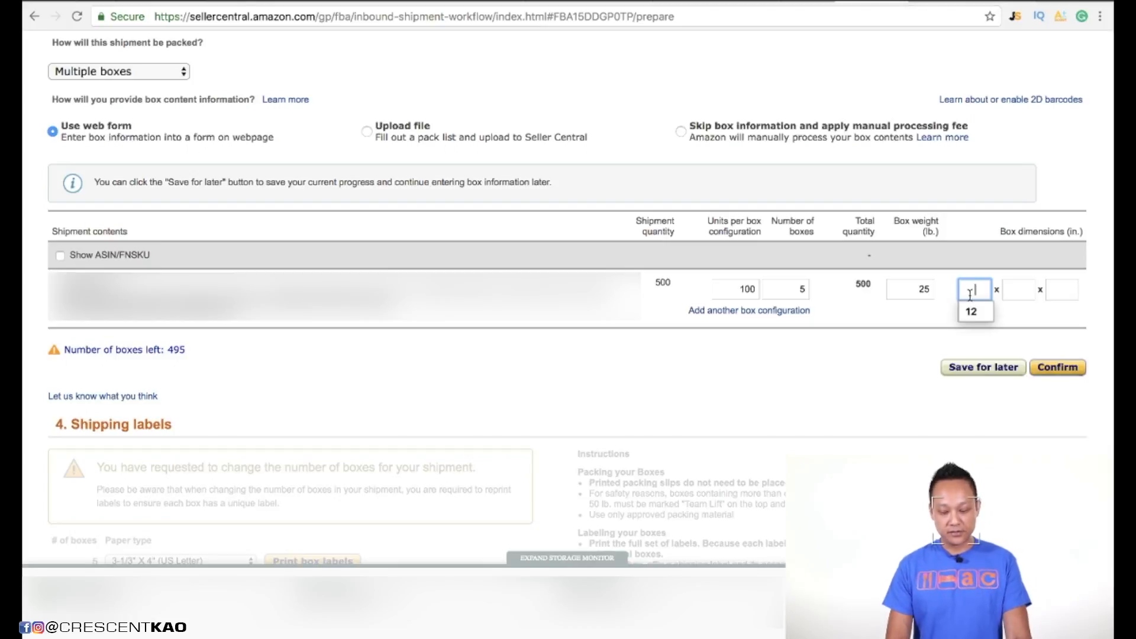
type("18")
key("Tab")
type("16")
key("Tab")
type("12")
left_click(856, 377)
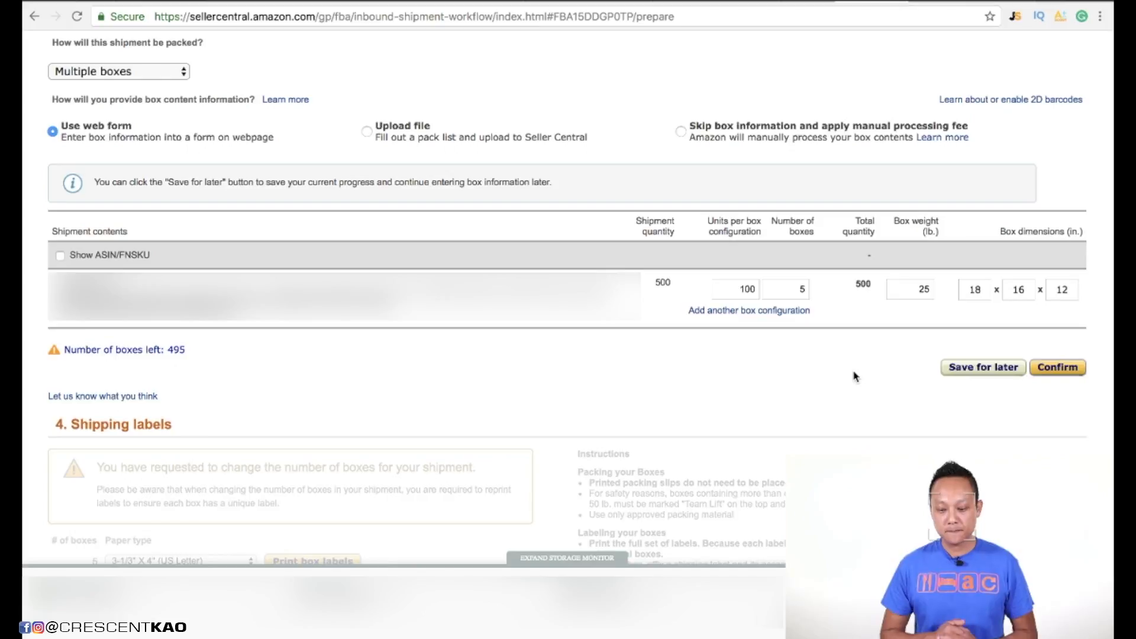
- Add another box configuration for the garlic presses and set the first configuration's number of boxes to 4
scroll(855, 376, "down", 1)
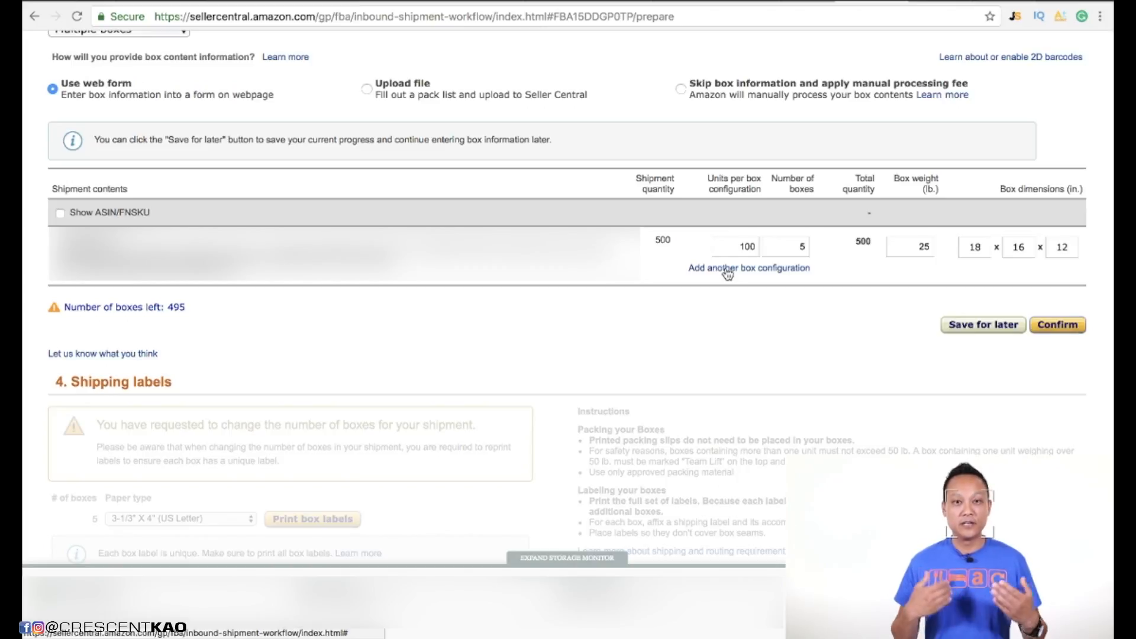
left_click(727, 270)
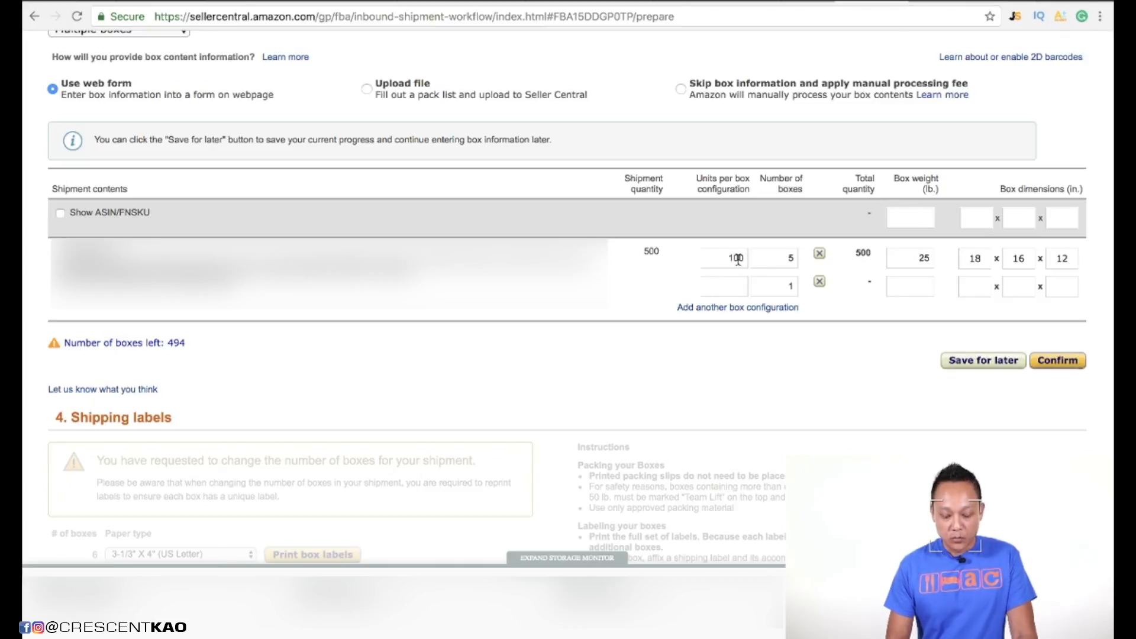
left_click(787, 258)
key("BackSpace")
type("4")
- Enter 50 units per box and a box weight of 10 lb for the second box configuration
left_click(715, 286)
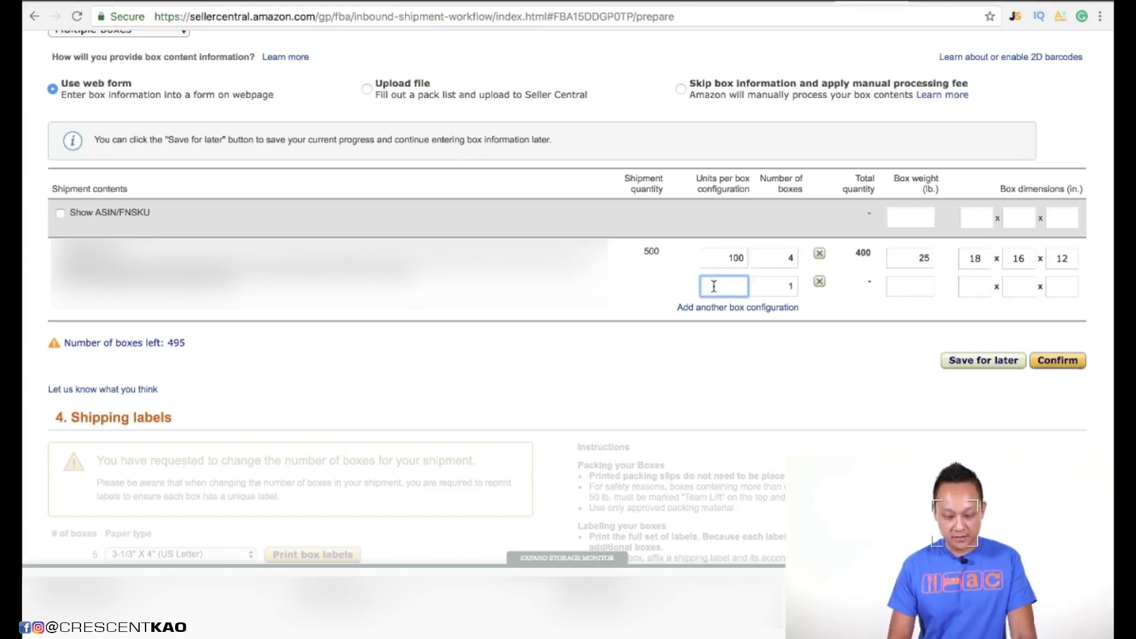
left_click(767, 286)
left_click(924, 288)
type("10")
- Set the second configuration's box dimensions to 12 x 8 x 8 in
left_click(983, 286)
type("12")
left_click(1018, 286)
type("8")
key("Tab")
type("8")
- Set the second configuration's number of boxes to 2 and submit the box information
left_click(793, 286)
key("BackSpace")
type("2")
left_click(816, 319)
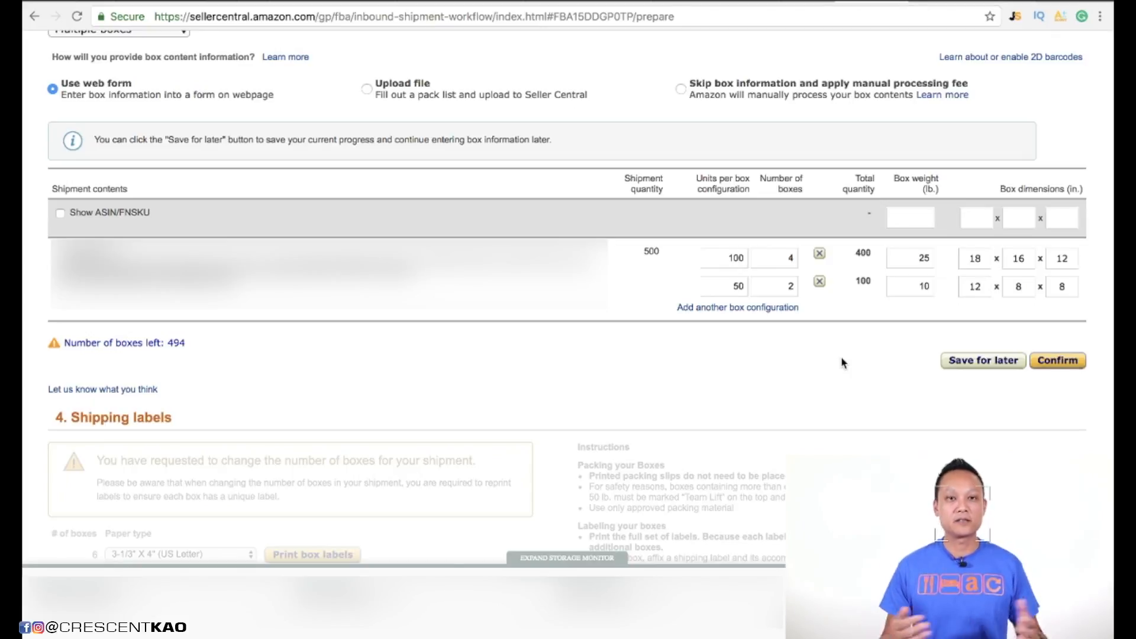
left_click(1079, 365)
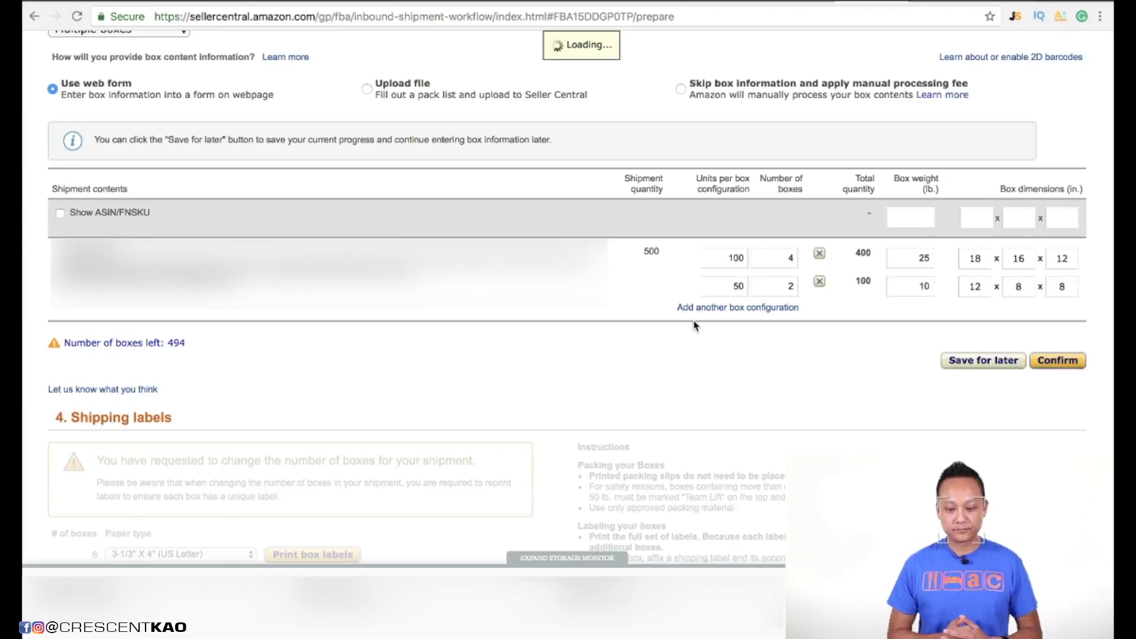
- Print the box labels with the 3-1/3" X 4" (US Letter) paper type and complete the shipment
scroll(695, 326, "down", 4)
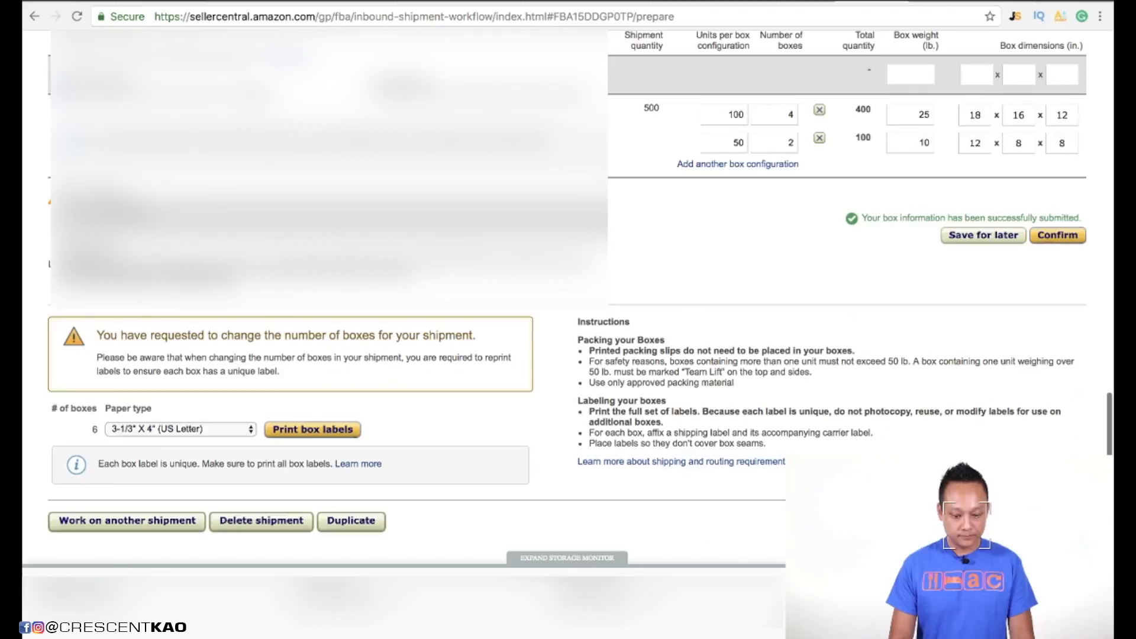
scroll(512, 422, "down", 1)
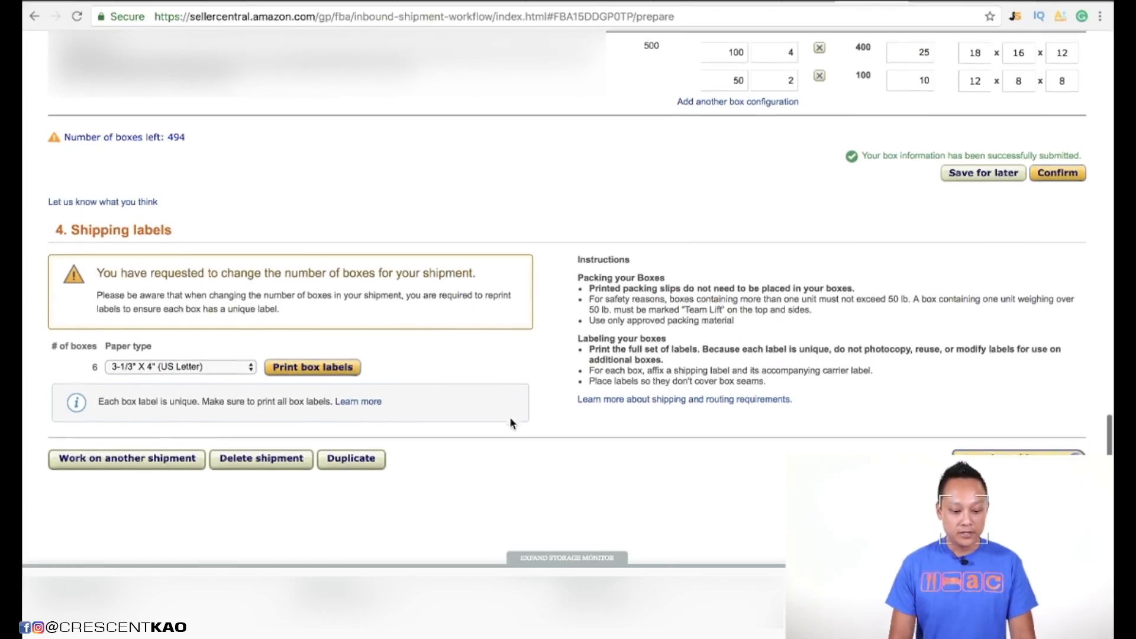
scroll(509, 417, "up", 3)
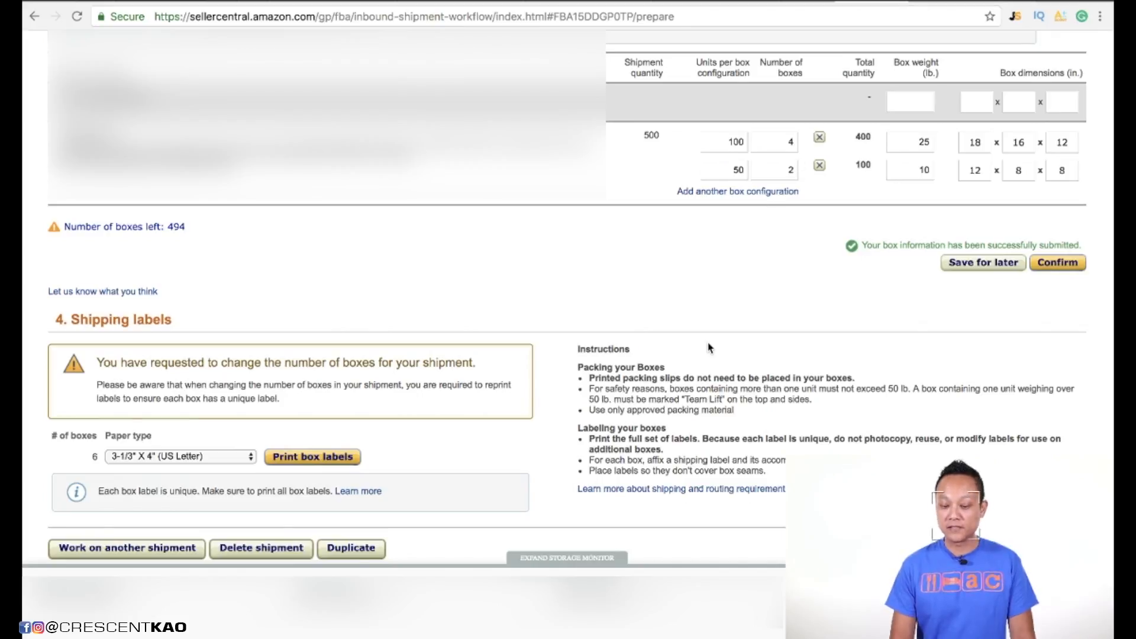
scroll(711, 349, "down", 3)
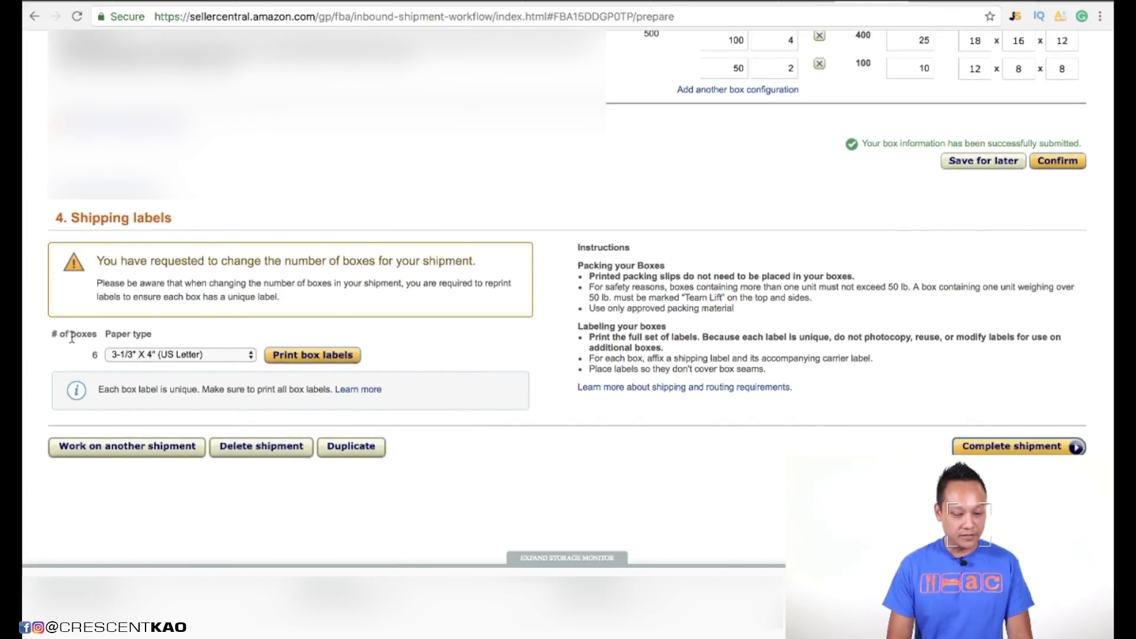
left_click(294, 359)
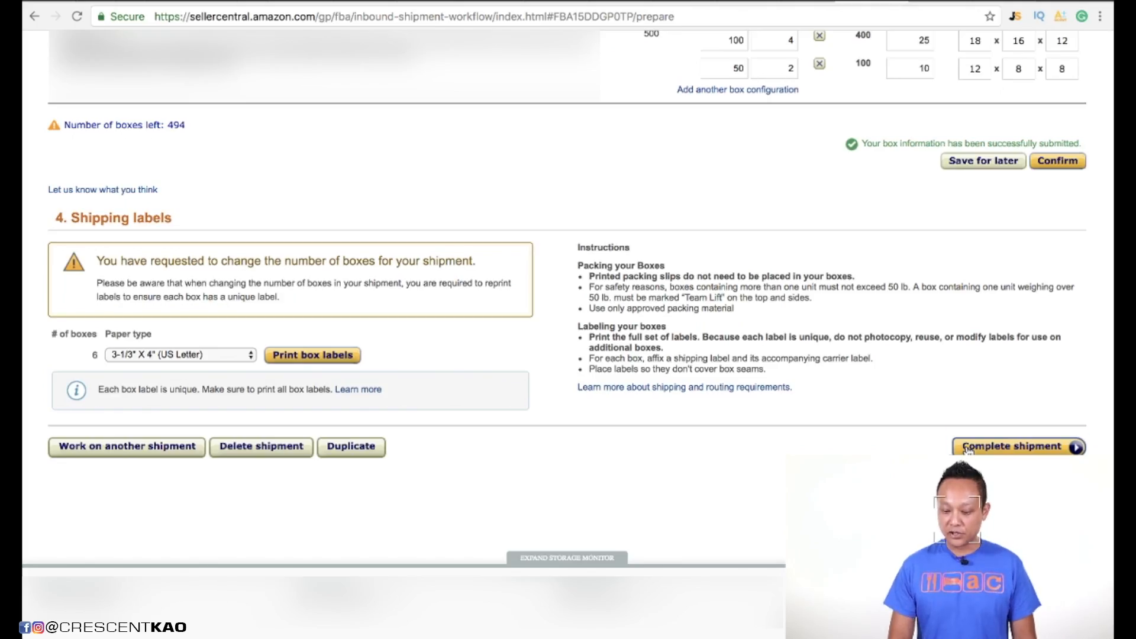
left_click(967, 448)
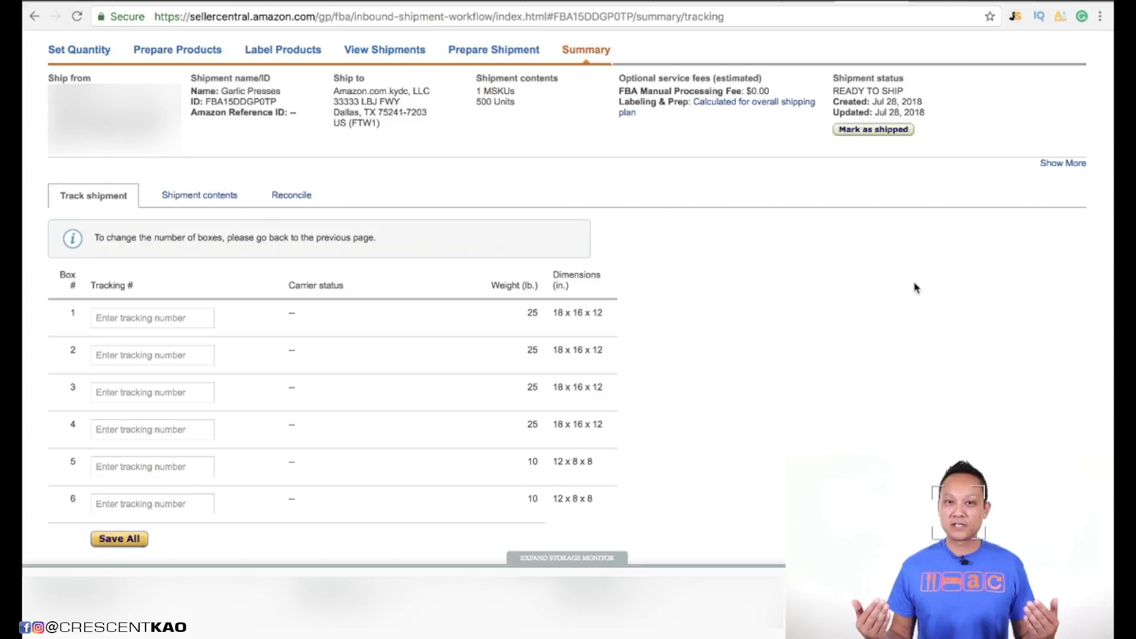
left_click(141, 317)
left_click(140, 357)
left_click(141, 387)
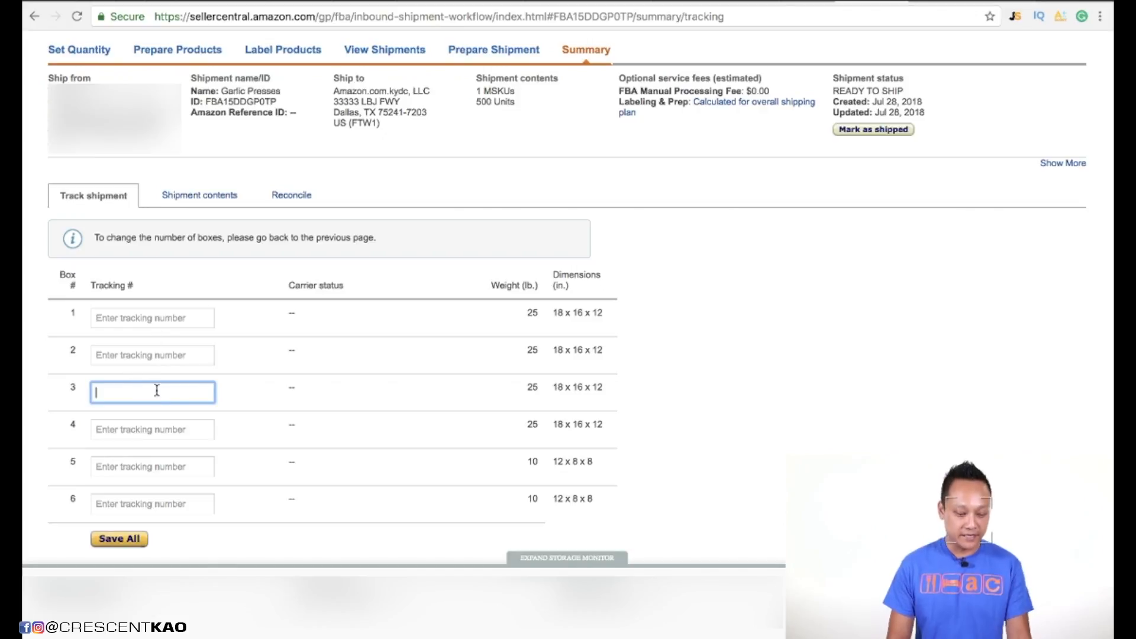
left_click(693, 390)
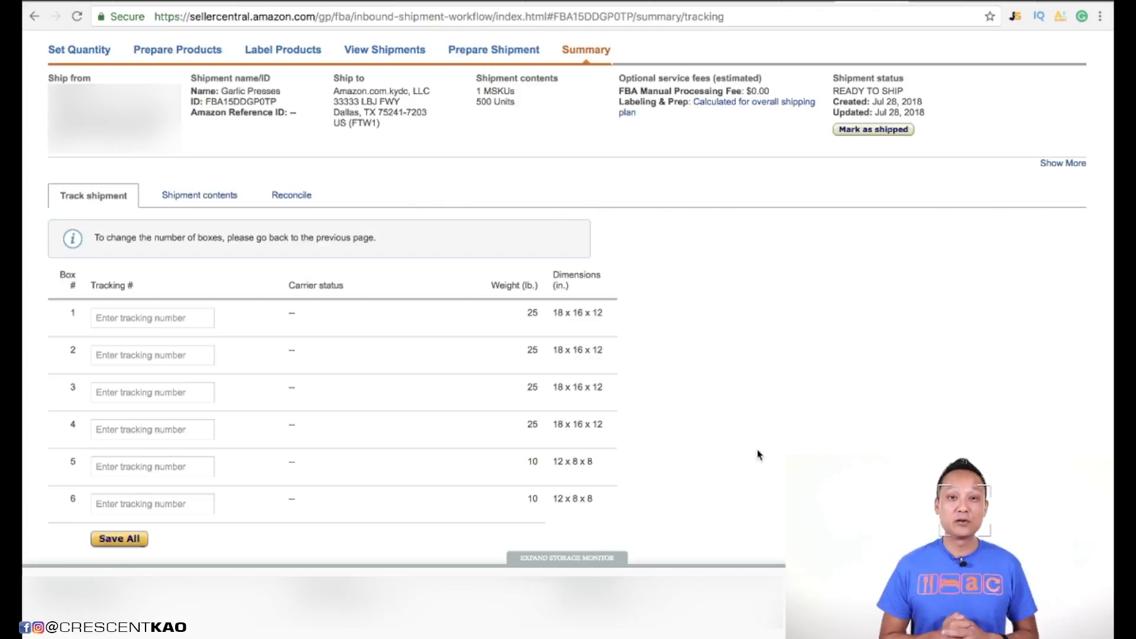
scroll(759, 455, "down", 1)
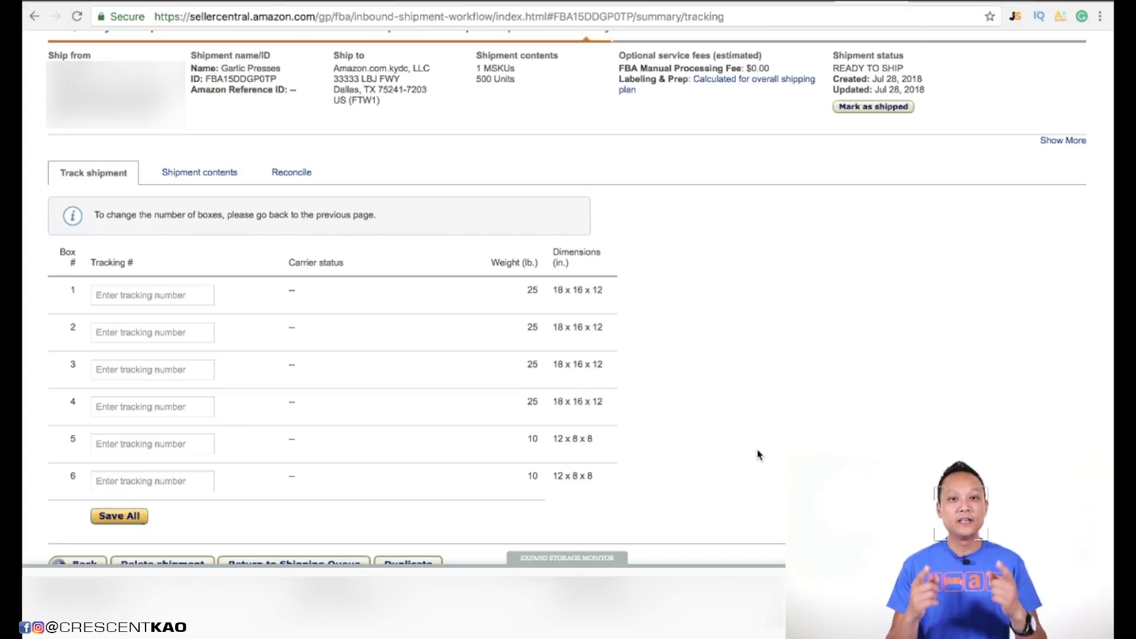
- Edit the inbound settings of Fulfillment by Amazon and select Inventory Placement Service as the inventory placement option
scroll(759, 455, "up", 3)
mouse_move(1068, 48)
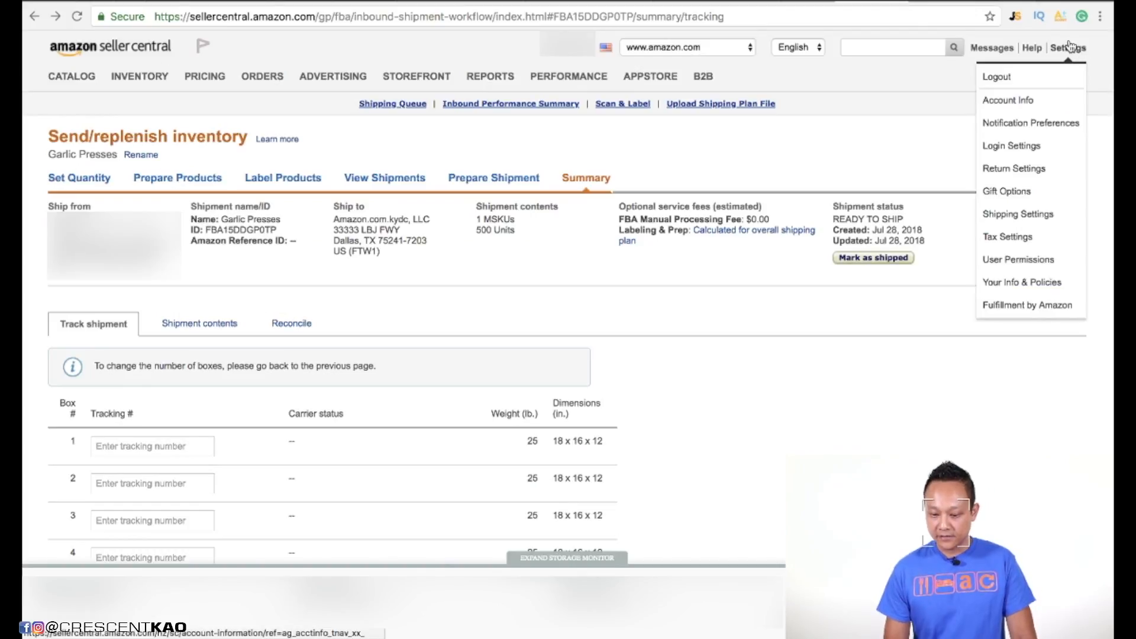
left_click(1035, 311)
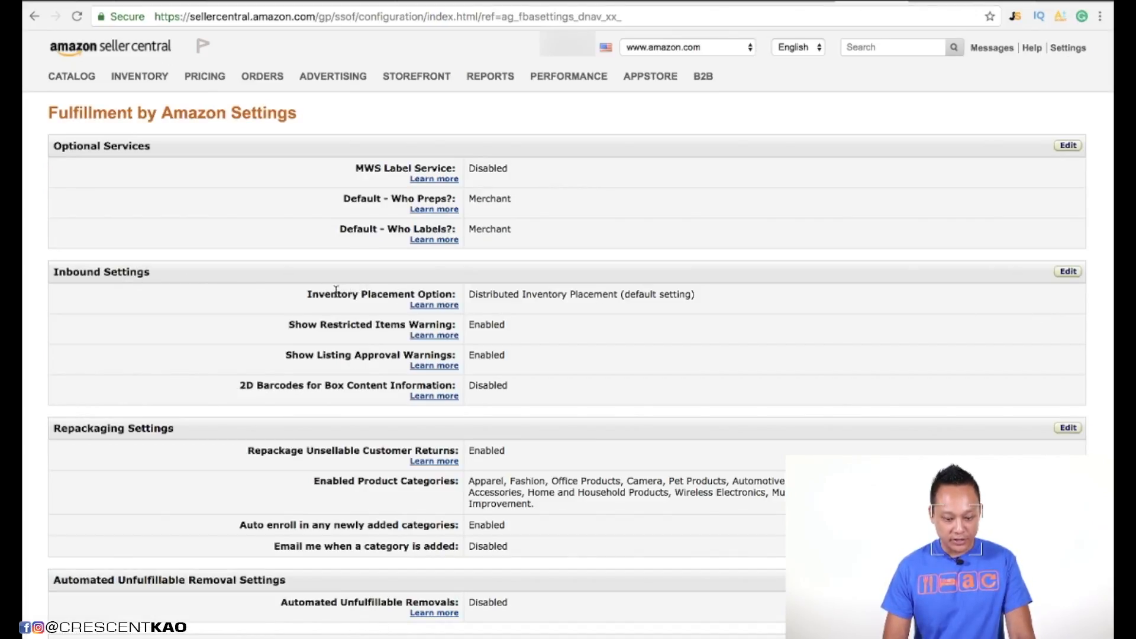
left_click(1070, 272)
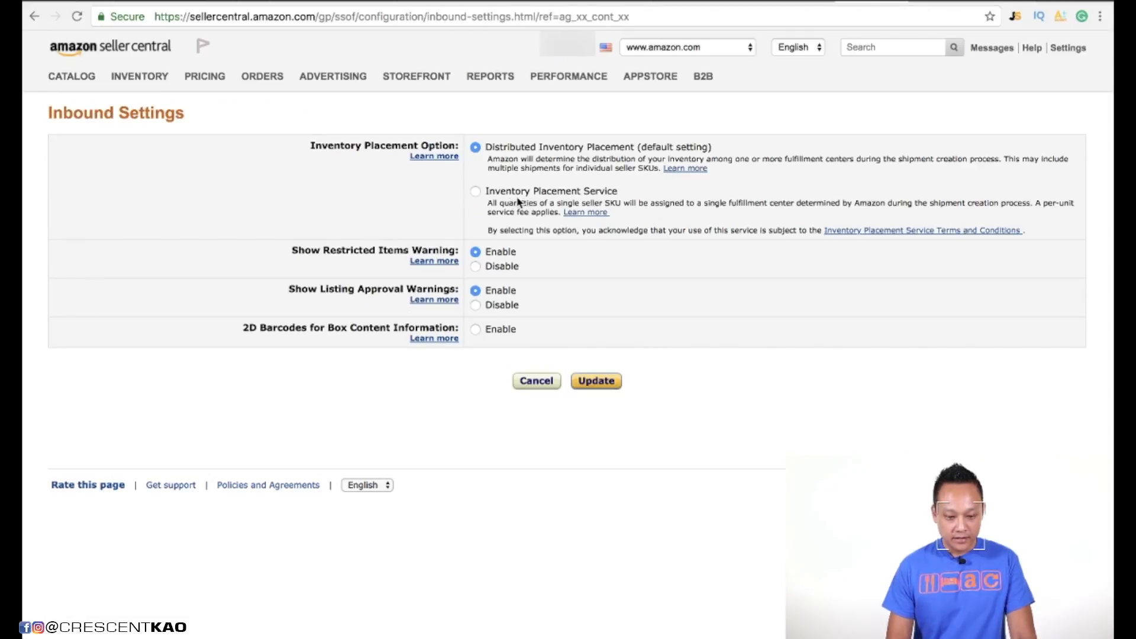
left_click(475, 192)
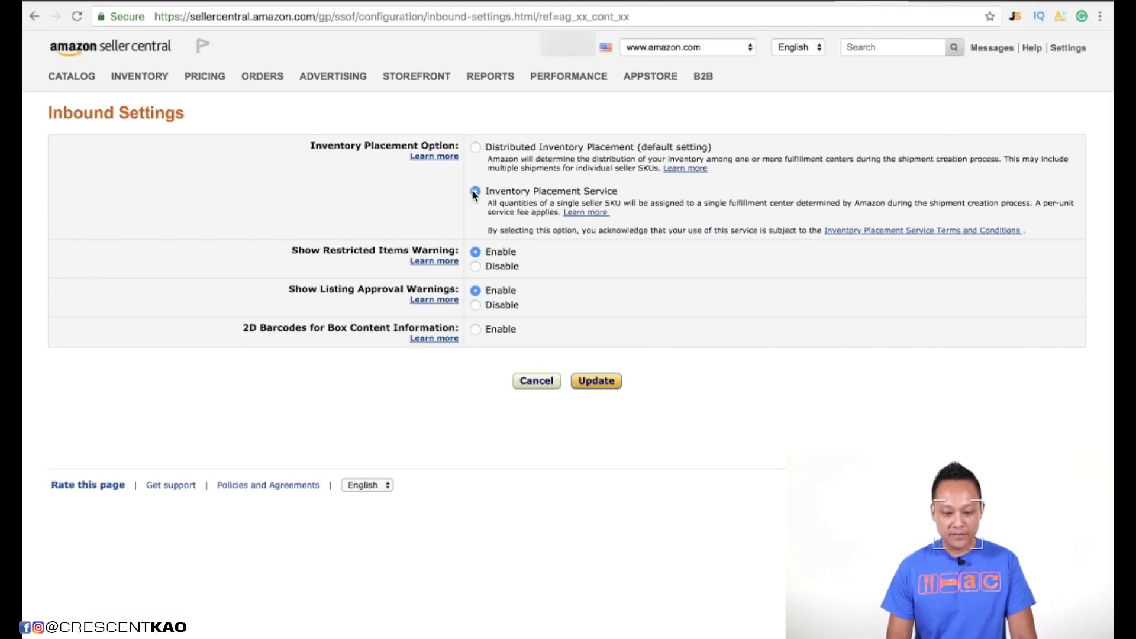